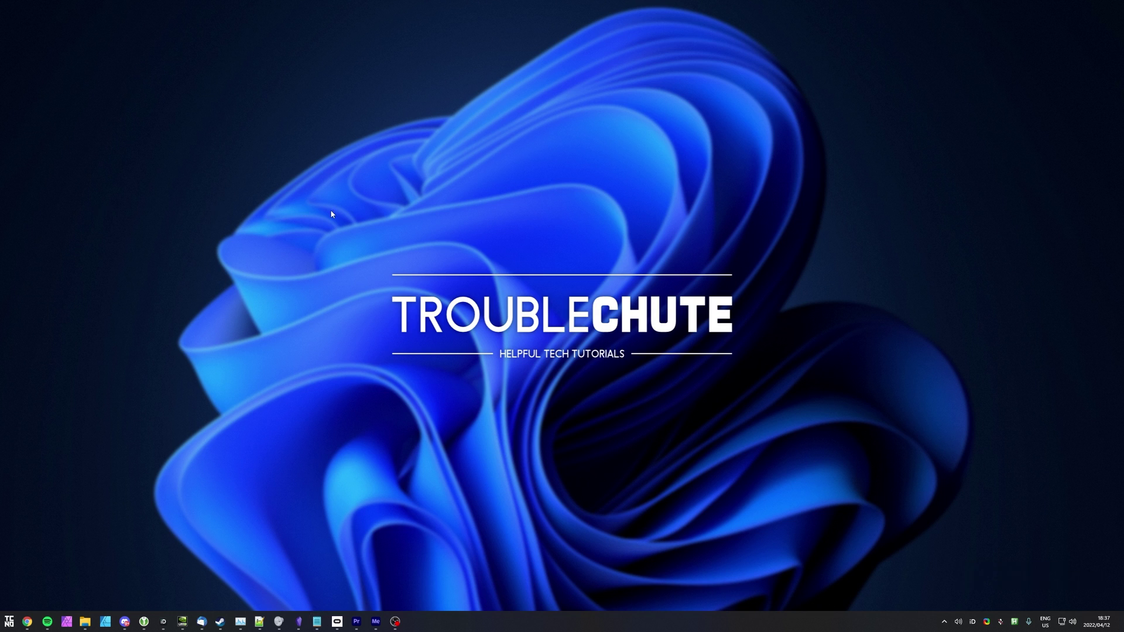
Launch Snipping Tool from the Windows search
{"action": "key", "text": "super"}
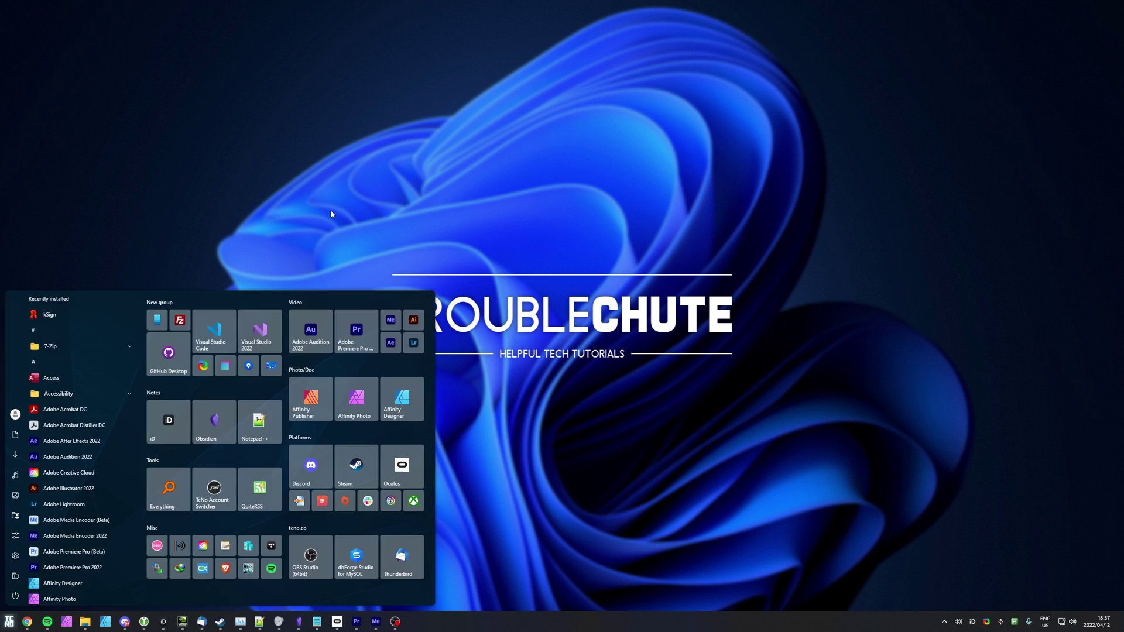
{"action": "type", "text": "snipping"}
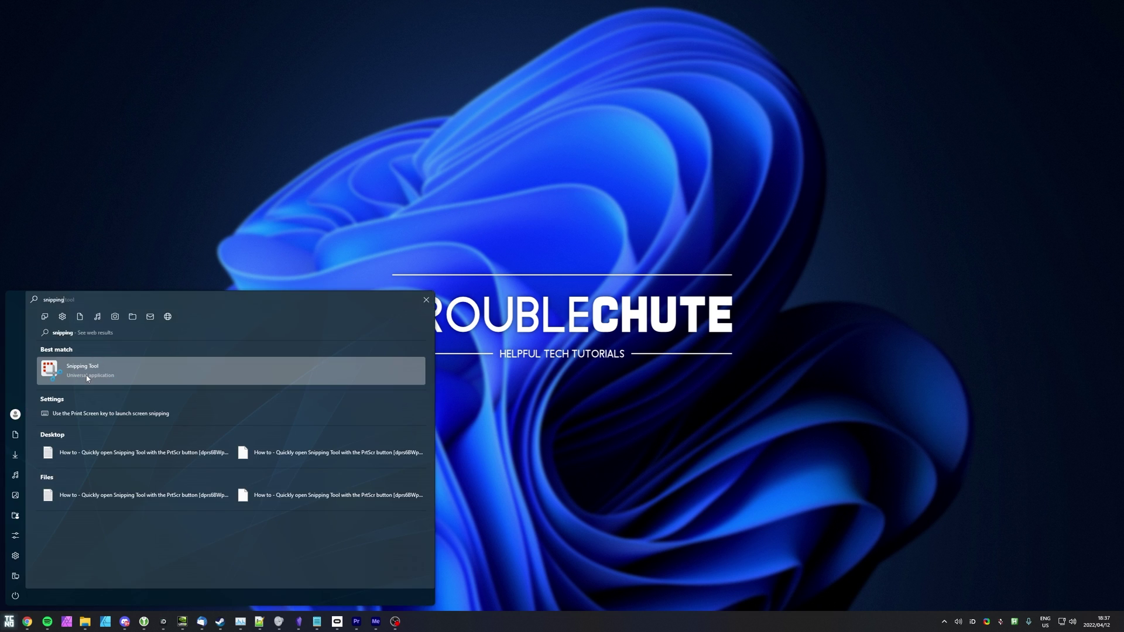
{"action": "left_click", "coordinate": [93, 378]}
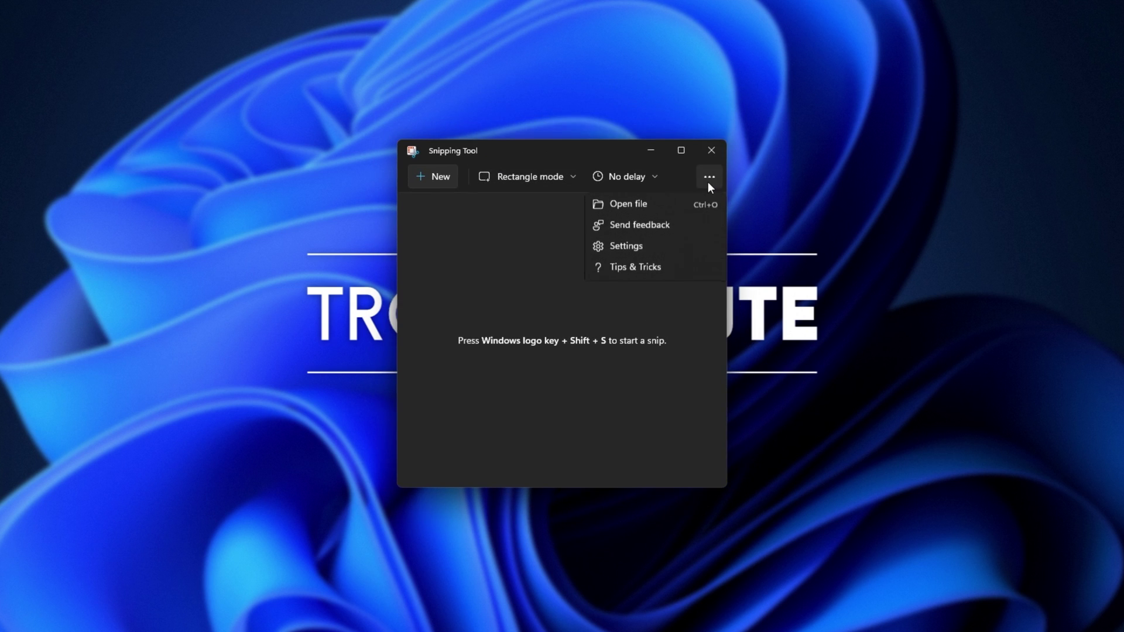
Check the Print Screen shortcut in system settings, then close the imgur.com browser window
{"action": "left_click", "coordinate": [649, 251]}
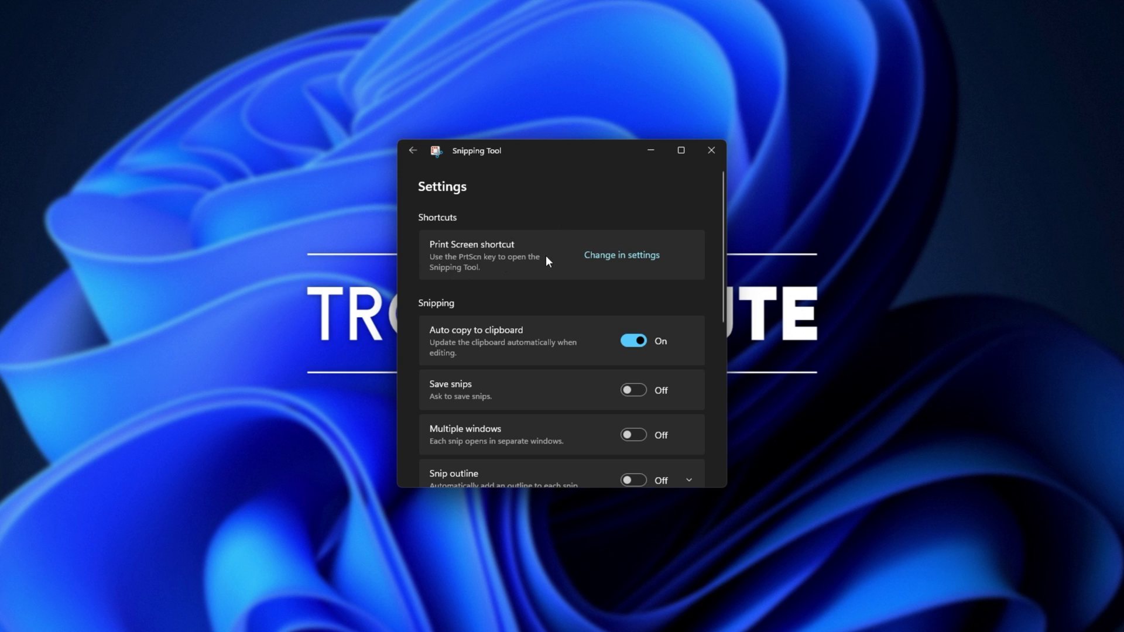
{"action": "left_click", "coordinate": [622, 264]}
{"action": "left_click", "coordinate": [591, 345]}
{"action": "scroll", "coordinate": [561, 199], "scroll_direction": "down", "scroll_amount": 3}
{"action": "scroll", "coordinate": [593, 319], "scroll_direction": "down", "scroll_amount": 3}
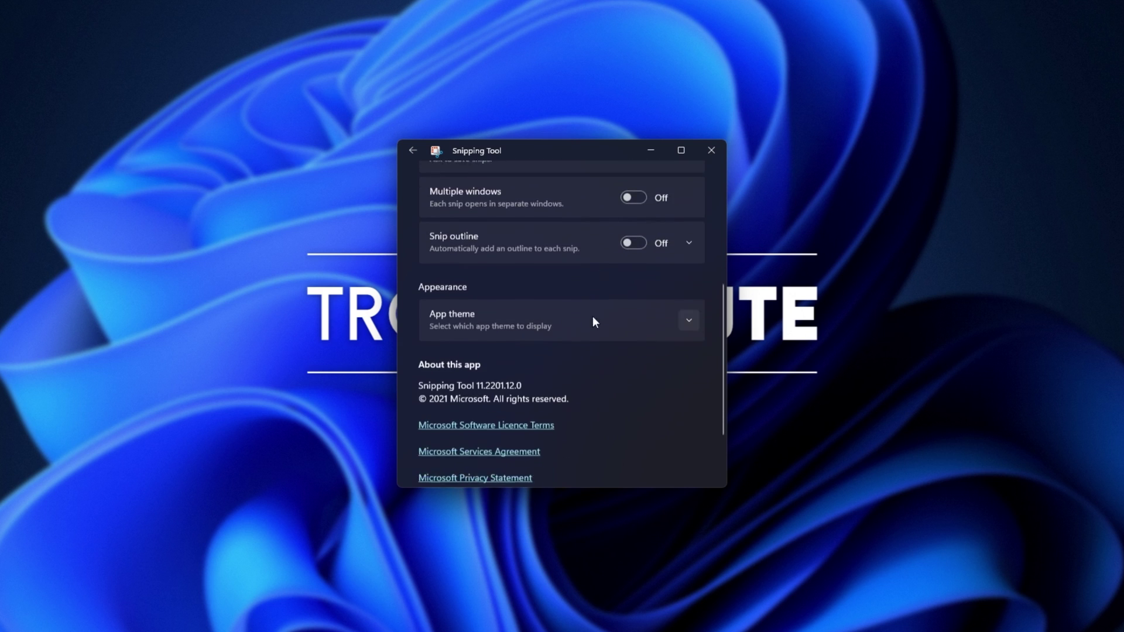
{"action": "scroll", "coordinate": [592, 321], "scroll_direction": "up", "scroll_amount": 5}
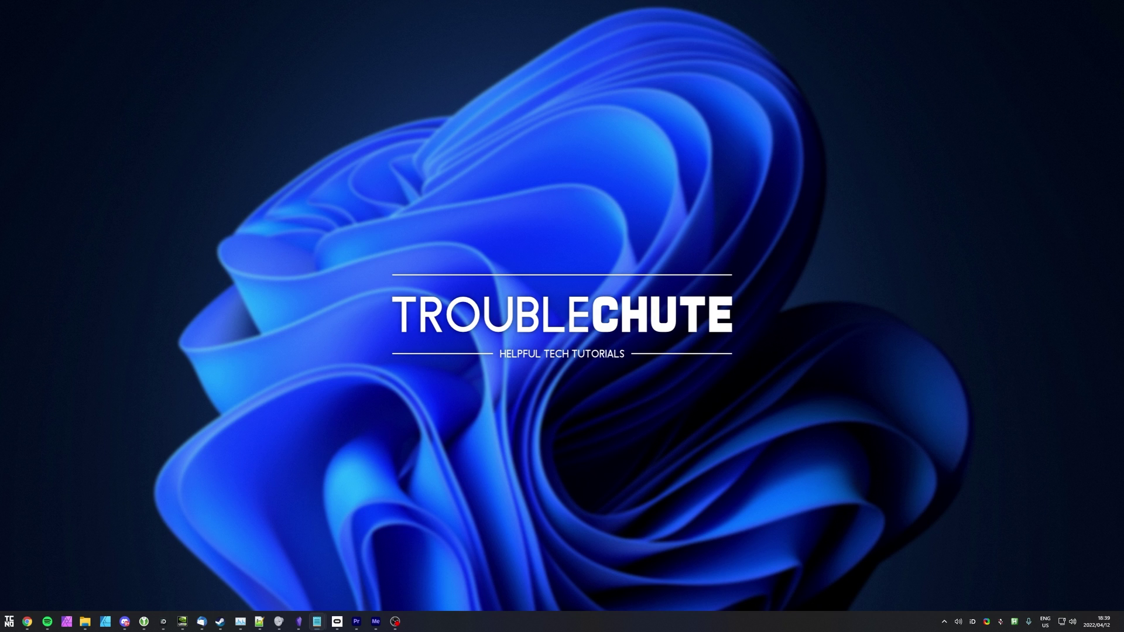
{"action": "left_click", "coordinate": [27, 621]}
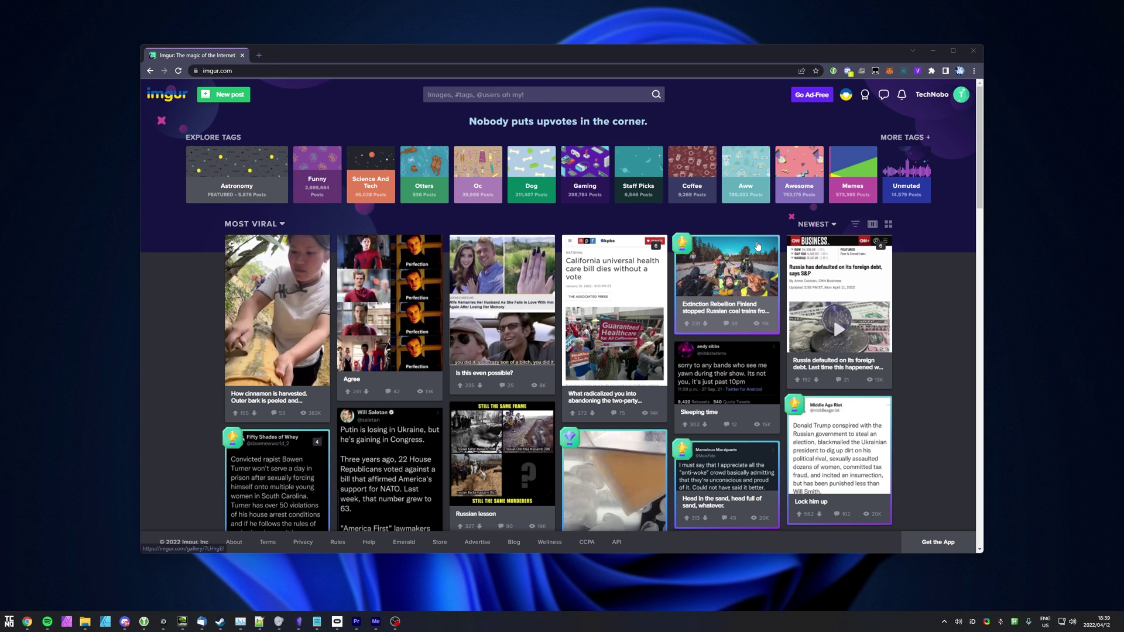
{"action": "left_click", "coordinate": [973, 52]}
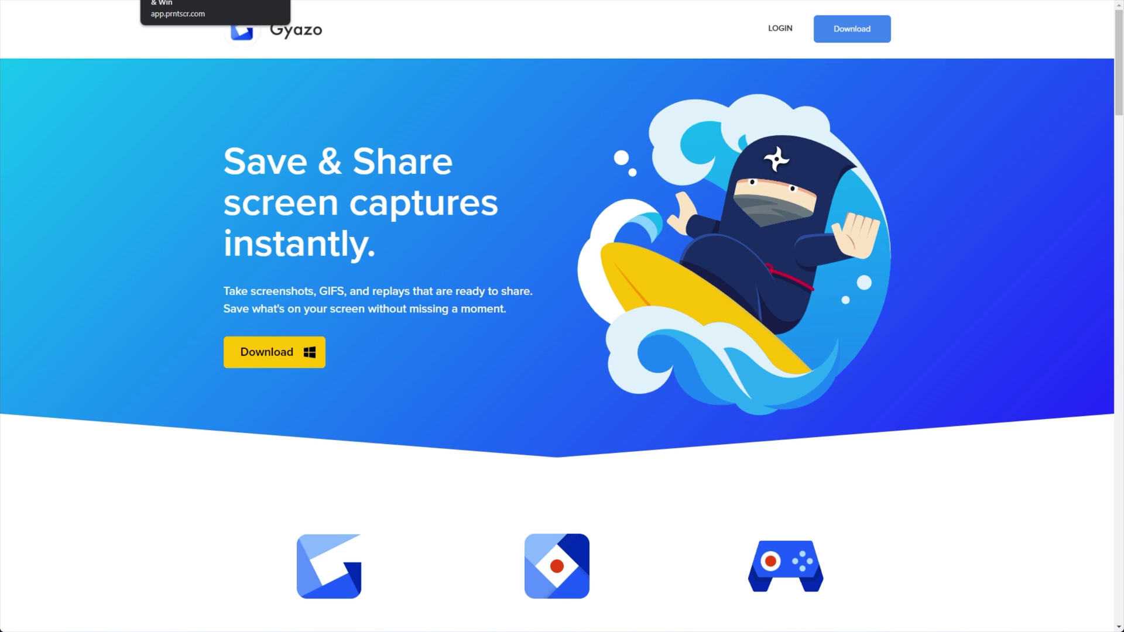
Switch to the LightShot tab and enlarge the example screenshot in its carousel
{"action": "key", "text": "ctrl+Tab"}
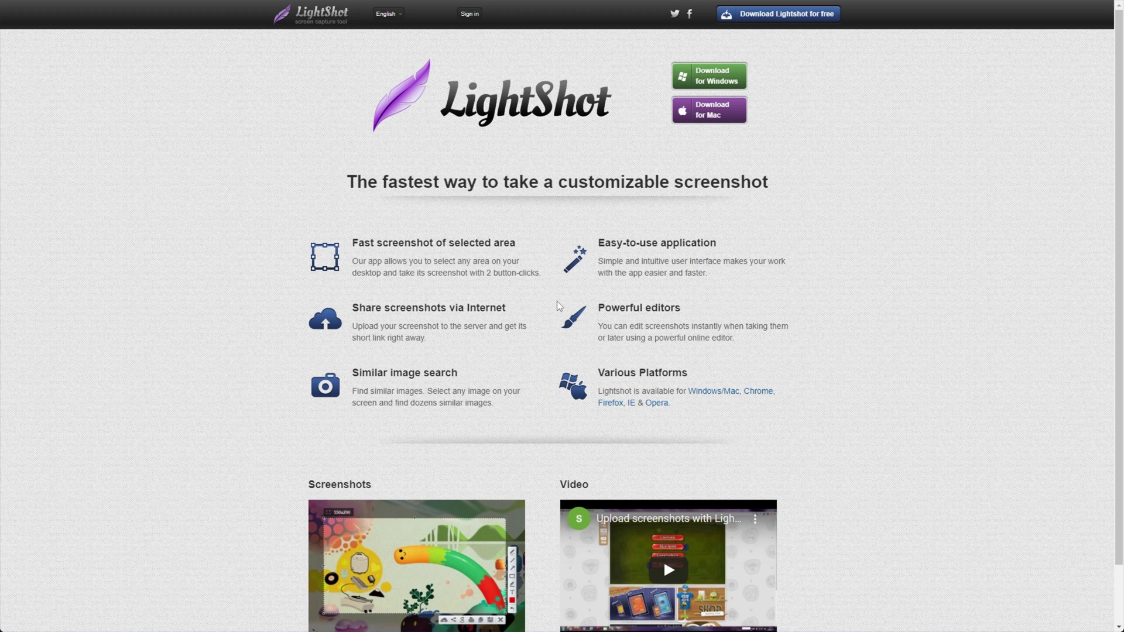
{"action": "scroll", "coordinate": [556, 287], "scroll_direction": "down", "scroll_amount": 2}
{"action": "scroll", "coordinate": [515, 322], "scroll_direction": "up", "scroll_amount": 2}
{"action": "scroll", "coordinate": [468, 399], "scroll_direction": "down", "scroll_amount": 2}
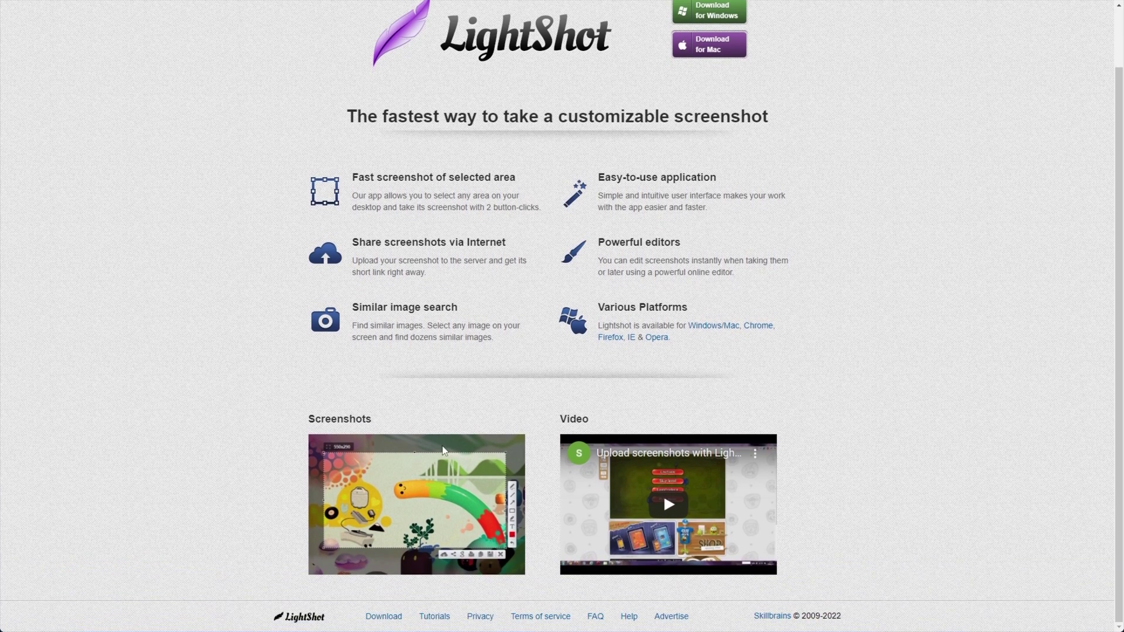
{"action": "mouse_move", "coordinate": [443, 451]}
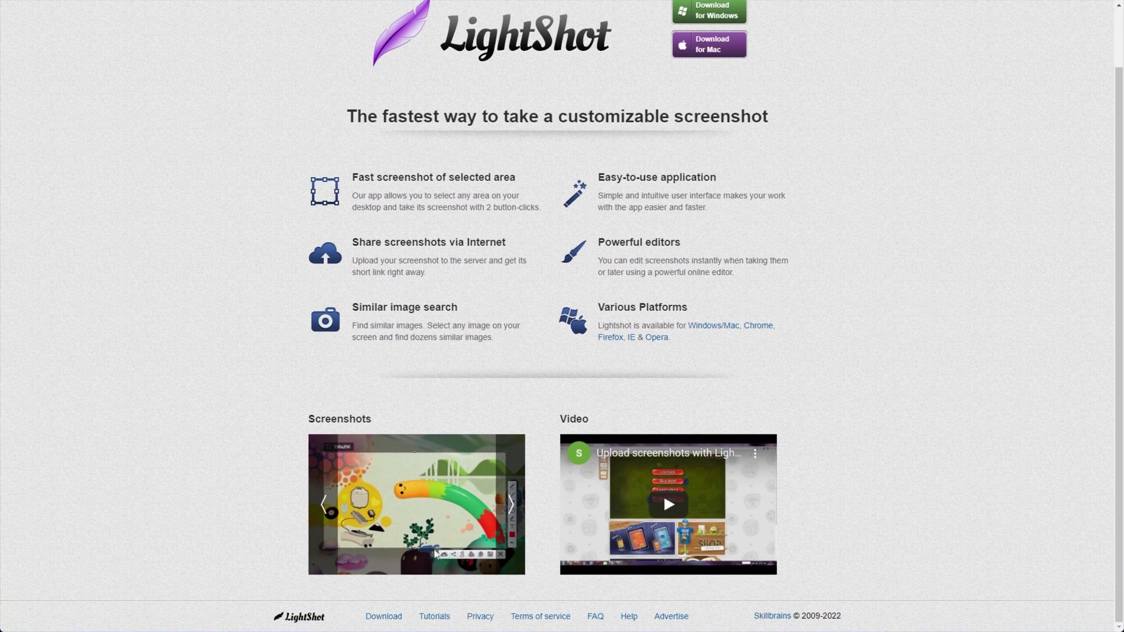
{"action": "left_click", "coordinate": [442, 558]}
{"action": "scroll", "coordinate": [639, 430], "scroll_direction": "up", "scroll_amount": 1}
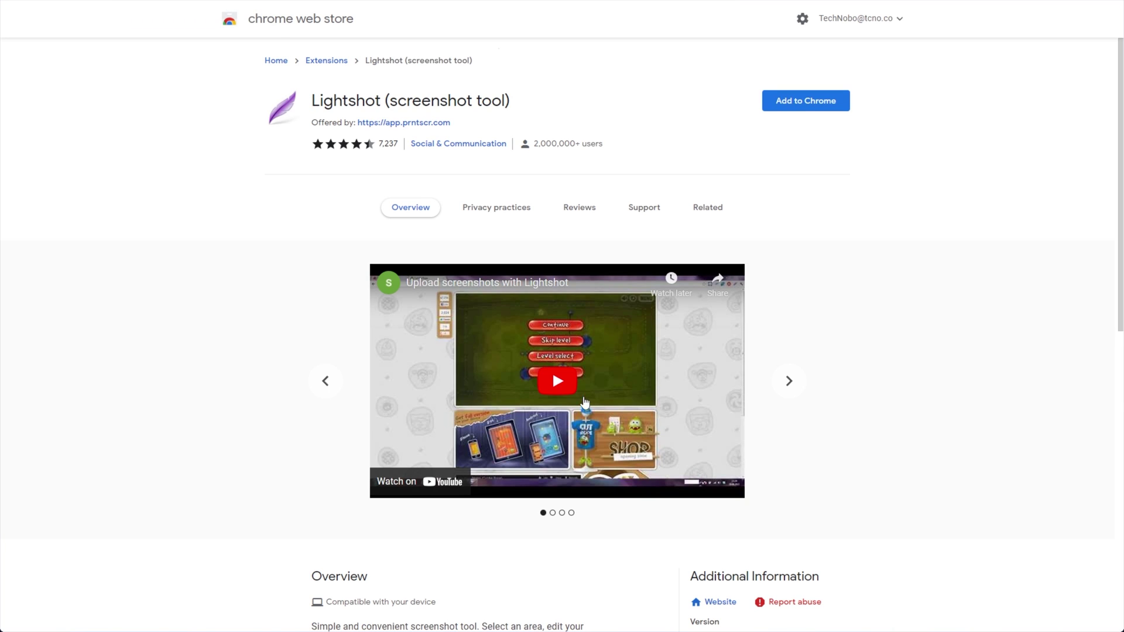
Dismiss the page context menu, then highlight the extension title and 2,000,000+ users count
{"action": "right_click", "coordinate": [602, 117]}
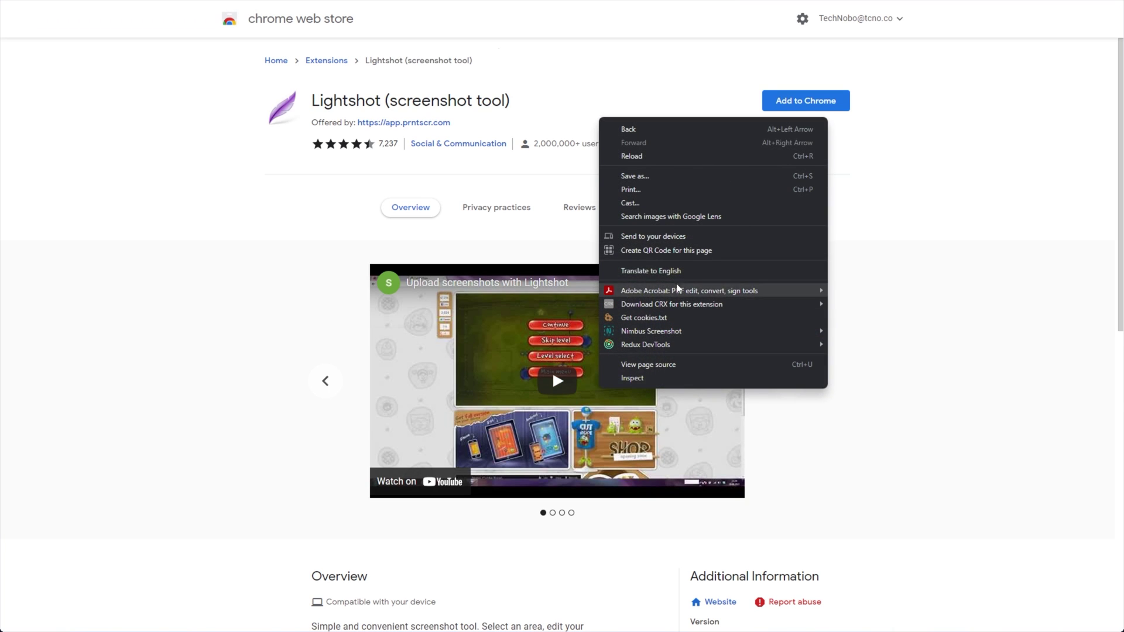
{"action": "left_click", "coordinate": [586, 95]}
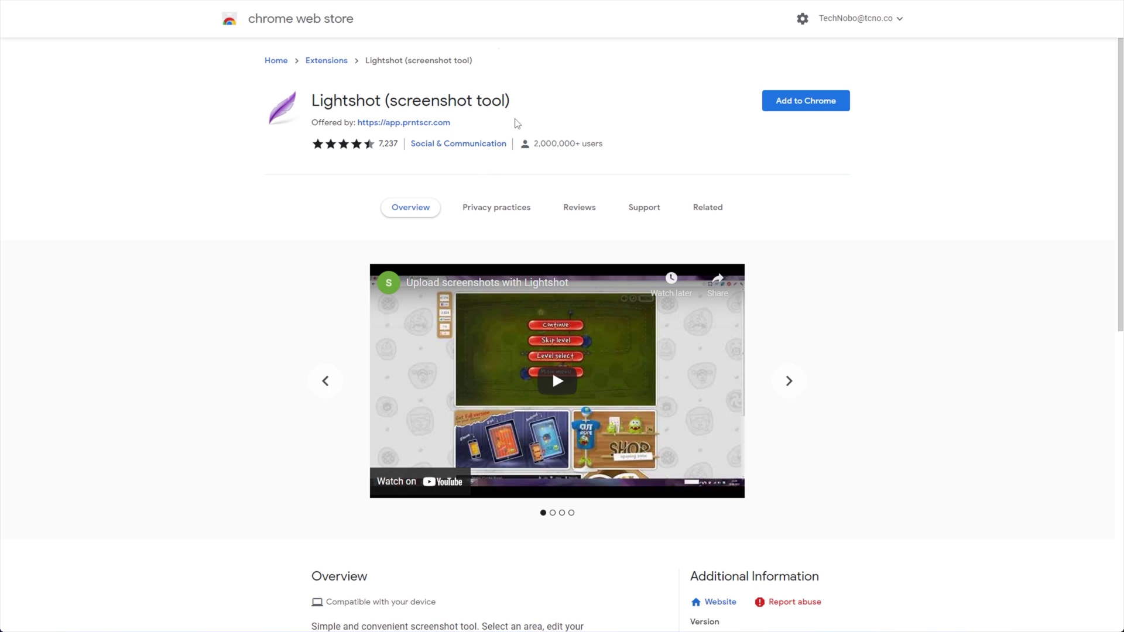
{"action": "left_click_drag", "start_coordinate": [512, 101], "coordinate": [330, 103]}
{"action": "left_click", "coordinate": [330, 103]}
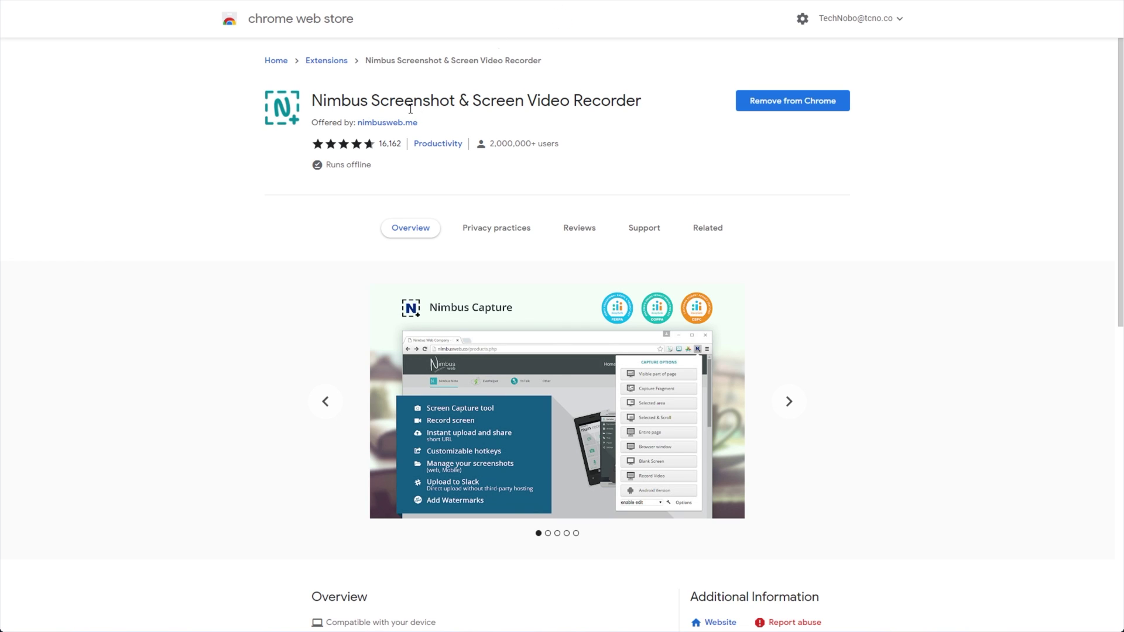
{"action": "left_click_drag", "start_coordinate": [563, 147], "coordinate": [481, 144]}
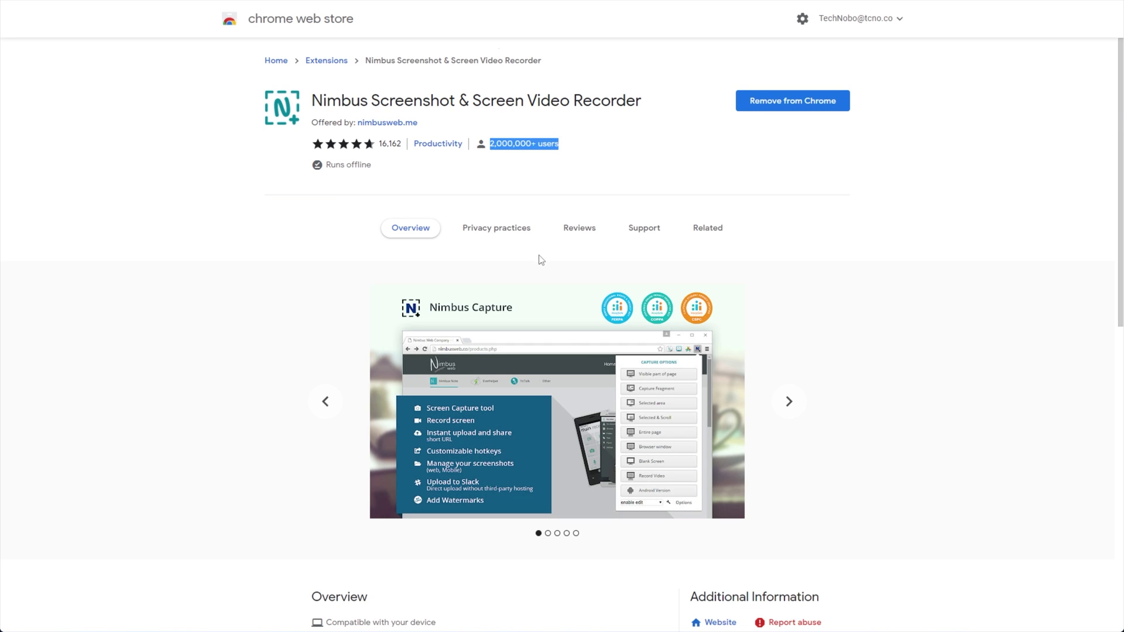
{"action": "left_click", "coordinate": [504, 188]}
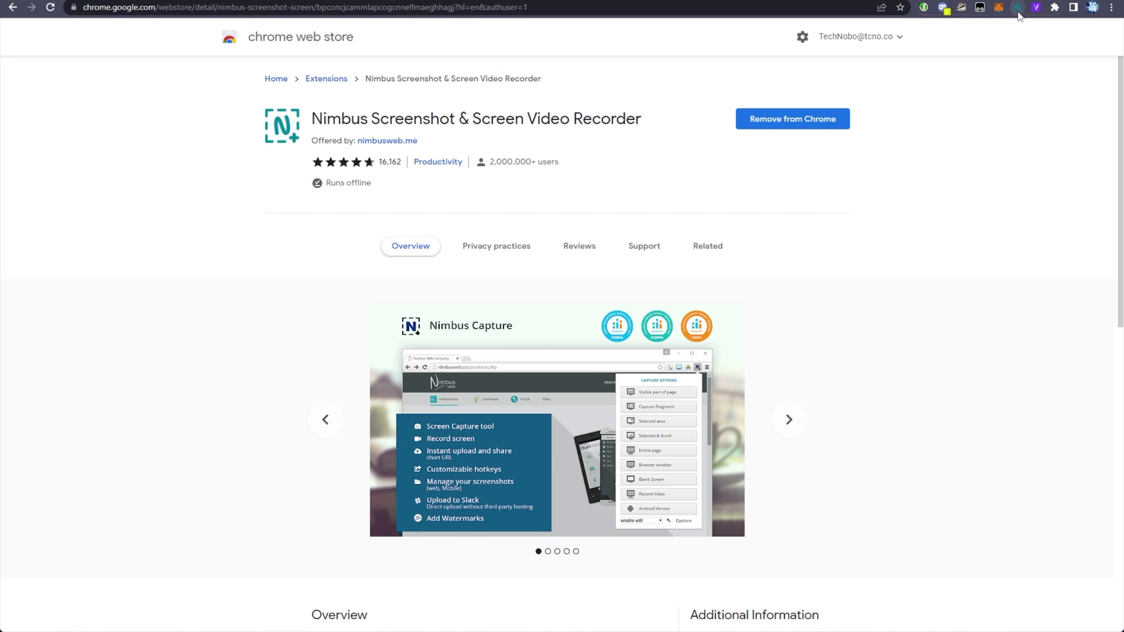
Use Nimbus Selected area to capture the Google logo and search box into the editor
{"action": "left_click", "coordinate": [1019, 9]}
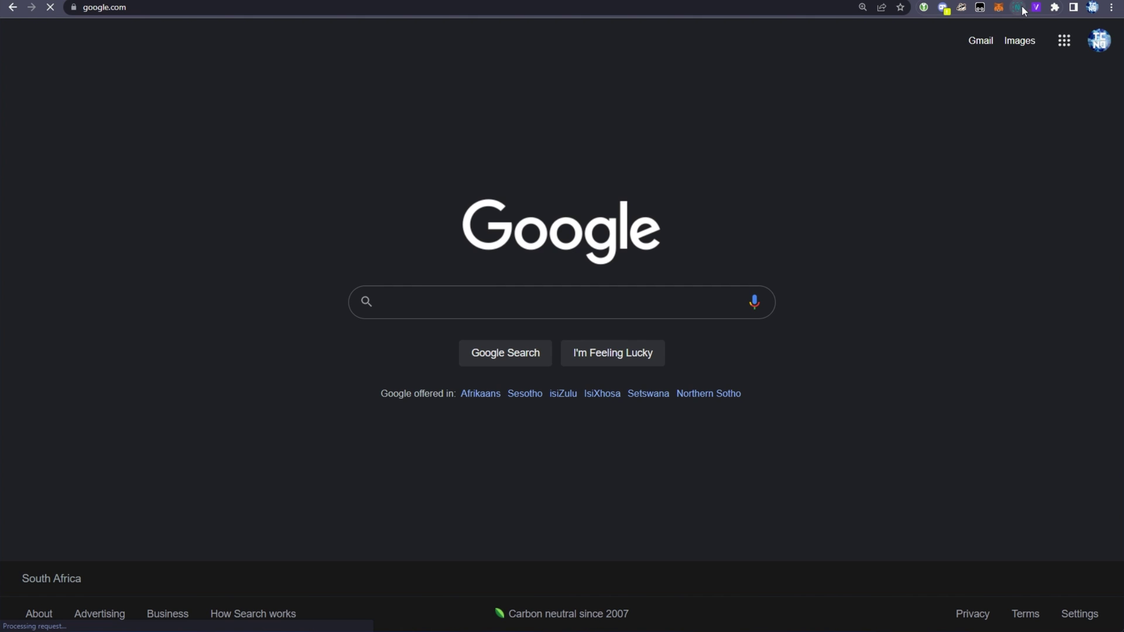
{"action": "left_click", "coordinate": [1018, 9]}
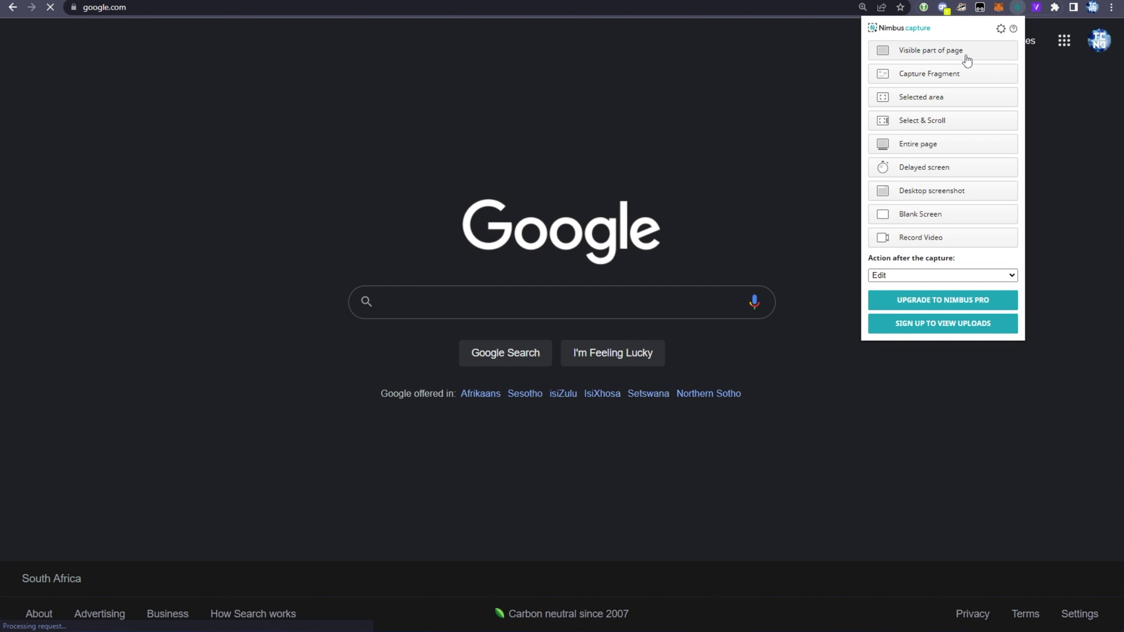
{"action": "left_click", "coordinate": [922, 98]}
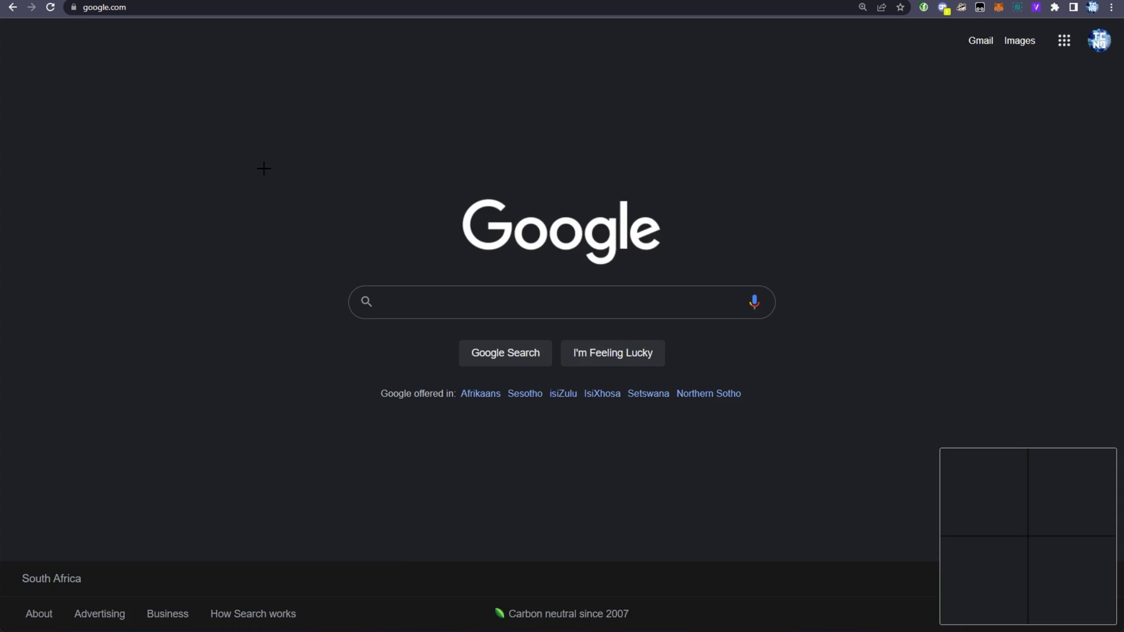
{"action": "left_click_drag", "start_coordinate": [264, 169], "coordinate": [825, 358]}
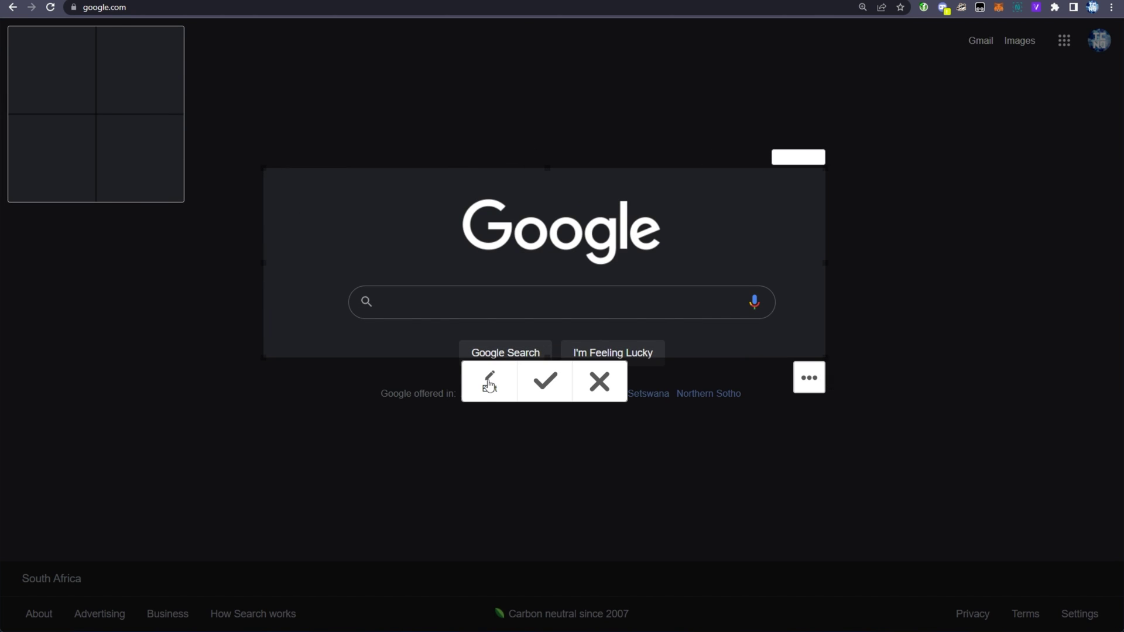
{"action": "left_click", "coordinate": [490, 384]}
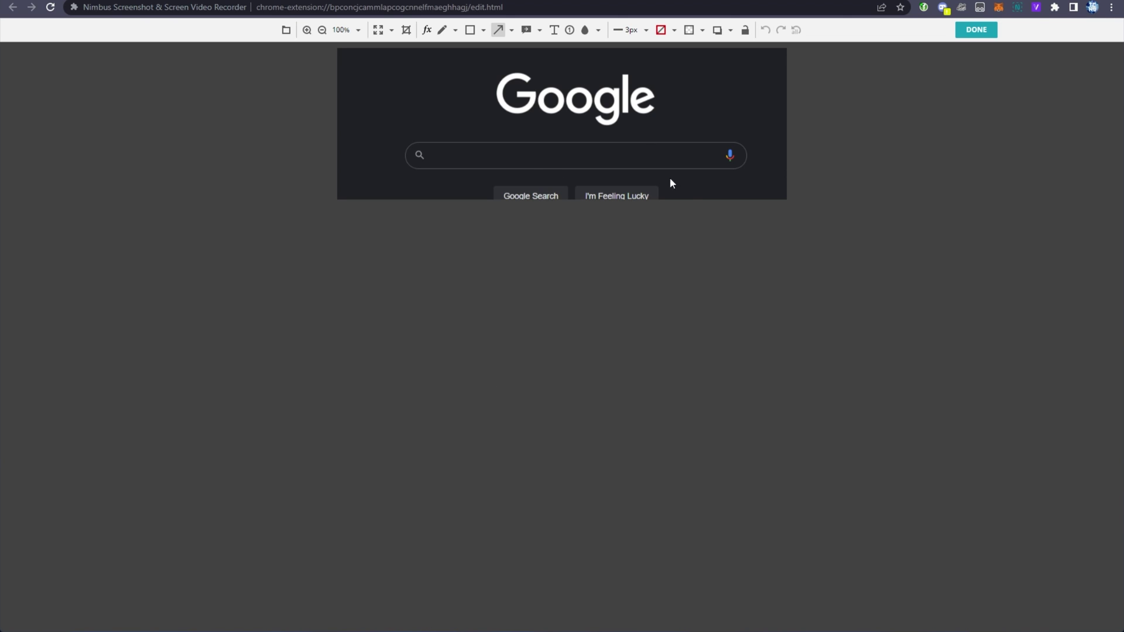
Zoom the editor to 125%, quick-upload the capture, and open its share link
{"action": "key", "text": "ctrl+plus"}
{"action": "key", "text": "ctrl+plus"}
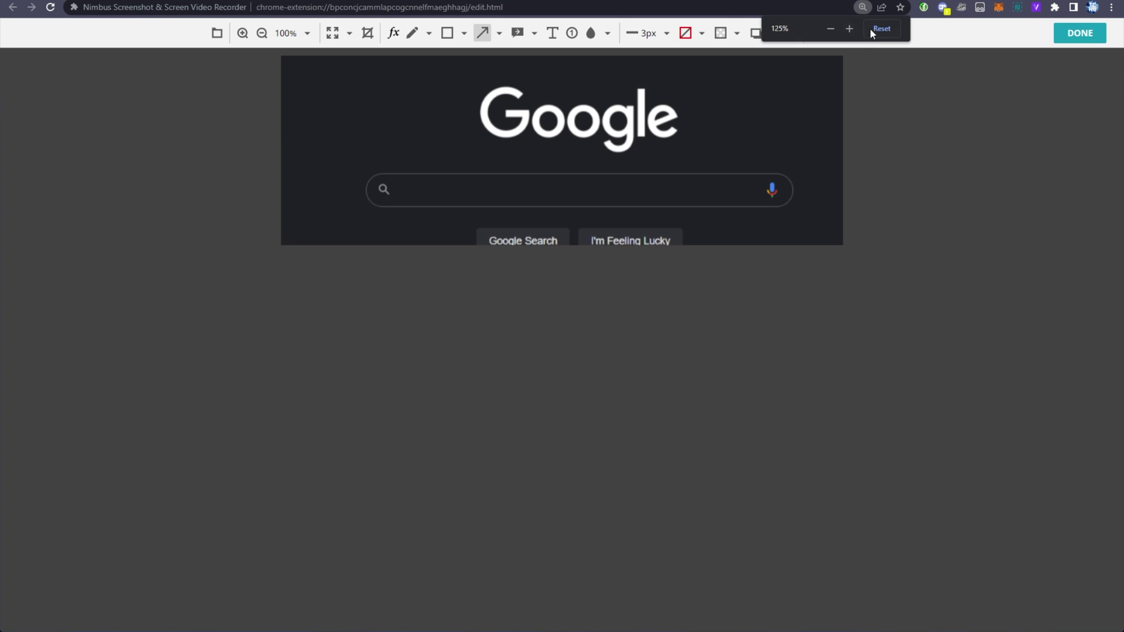
{"action": "left_click", "coordinate": [1081, 33]}
{"action": "left_click", "coordinate": [646, 257]}
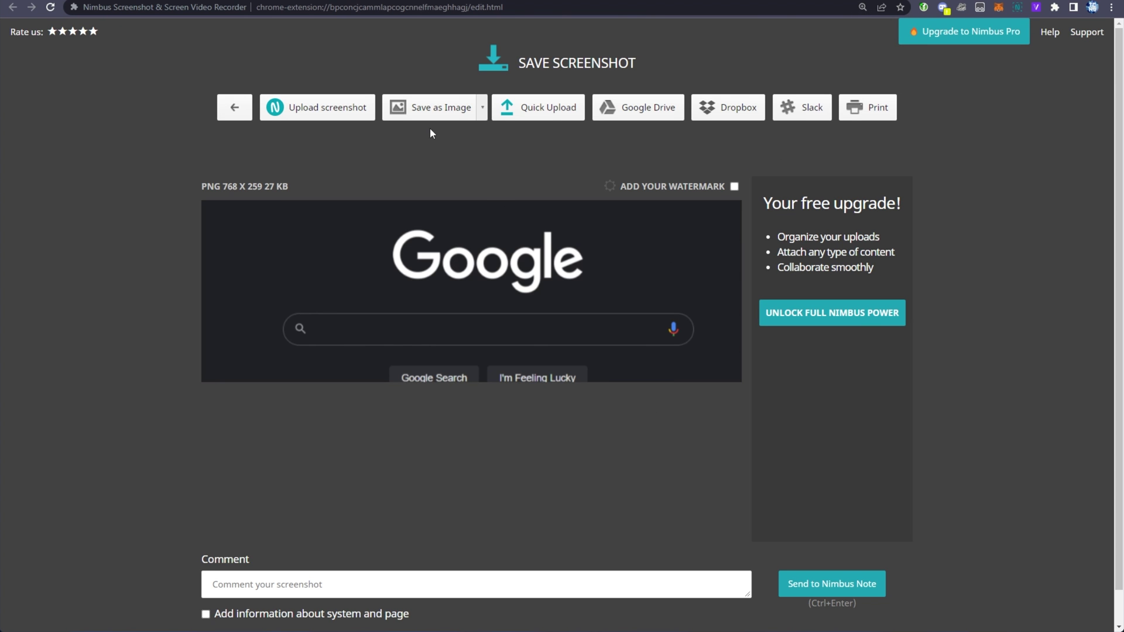
{"action": "left_click", "coordinate": [544, 115]}
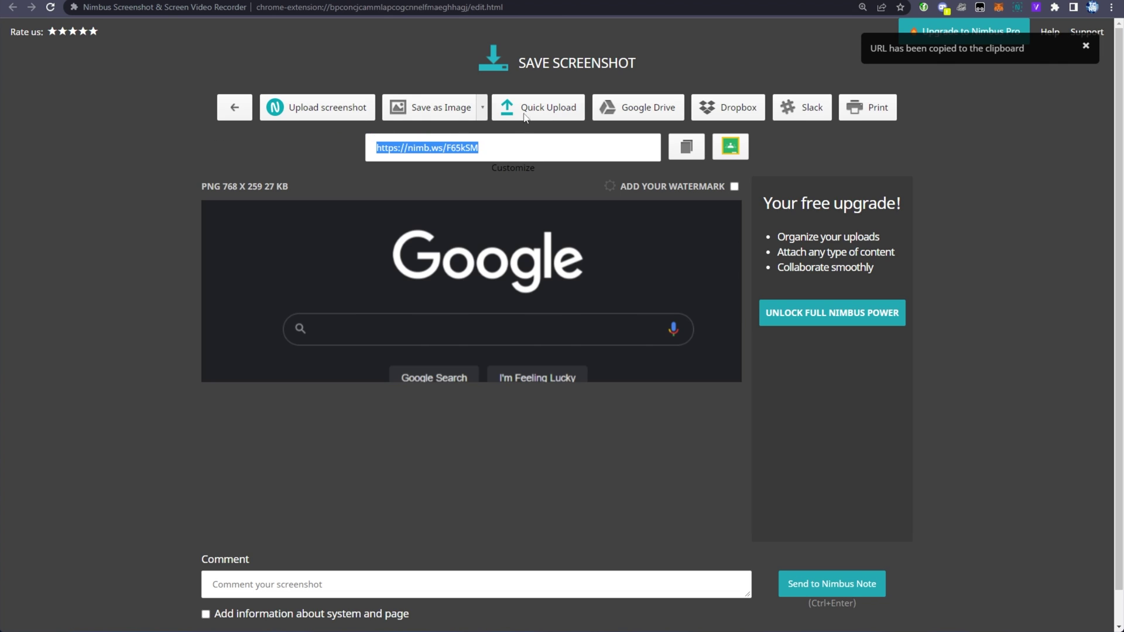
{"action": "left_click", "coordinate": [544, 13]}
{"action": "type", "text": "https://nimb.ws/F65kSM"}
{"action": "key", "text": "Return"}
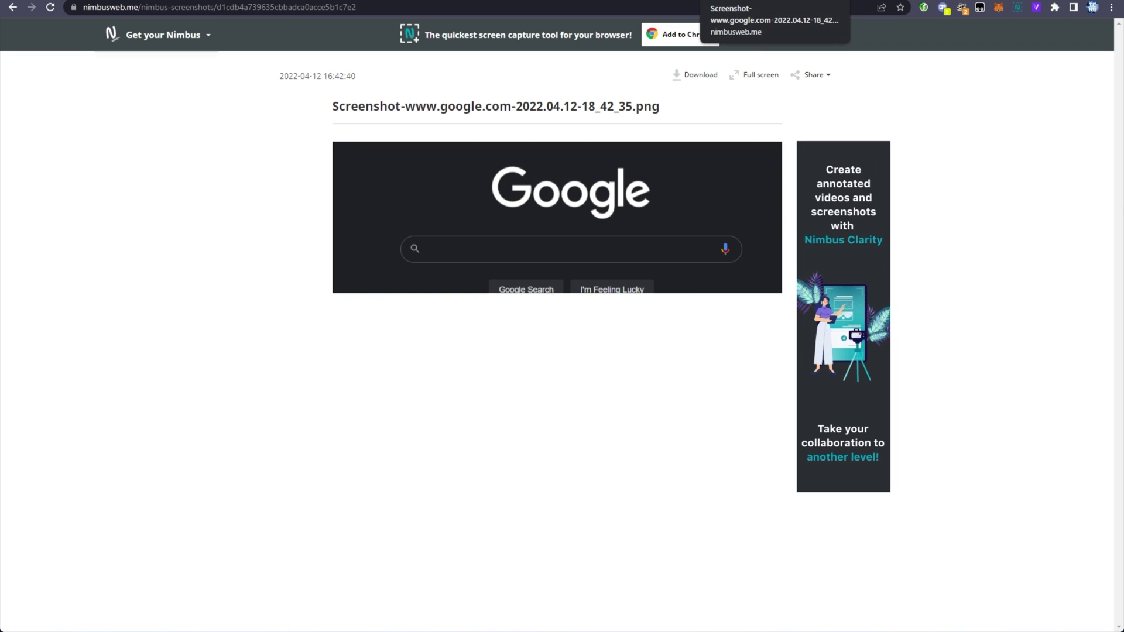
Return to the Google tab, close the Nimbus popup, and go full screen with F11
{"action": "key", "text": "ctrl+Tab"}
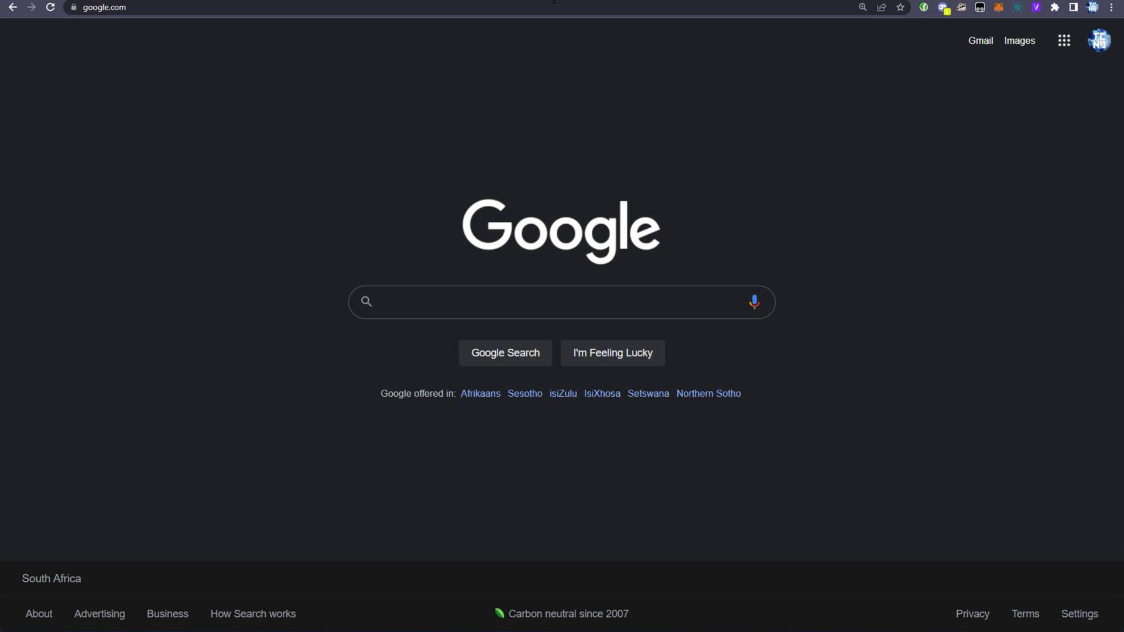
{"action": "key", "text": "ctrl+Tab"}
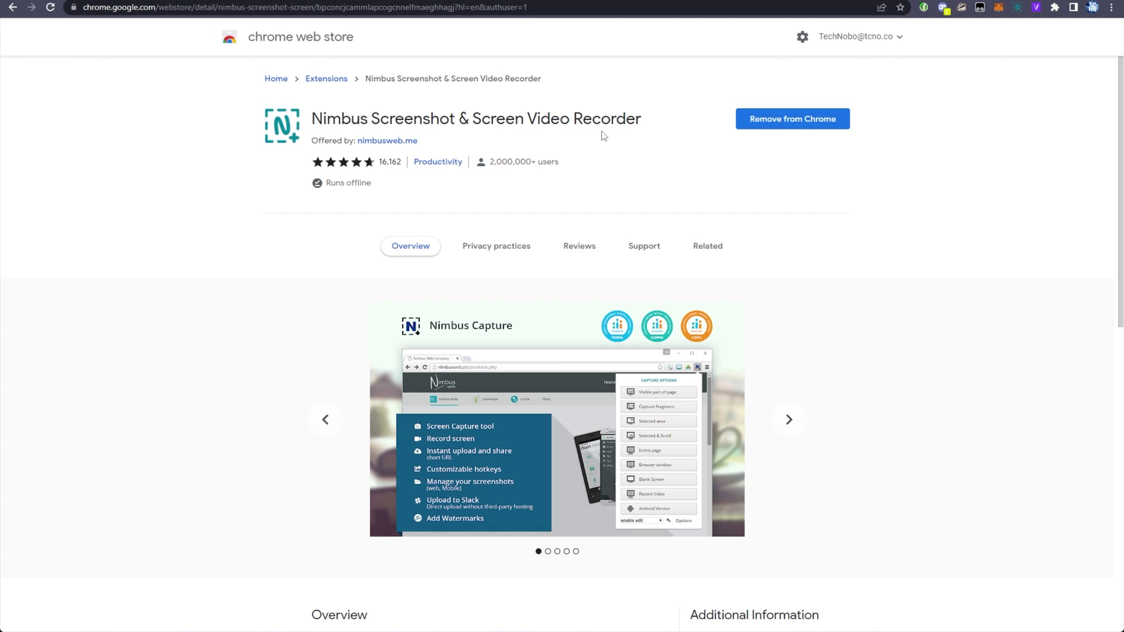
{"action": "key", "text": "ctrl+shift+Tab"}
{"action": "left_click", "coordinate": [1018, 7]}
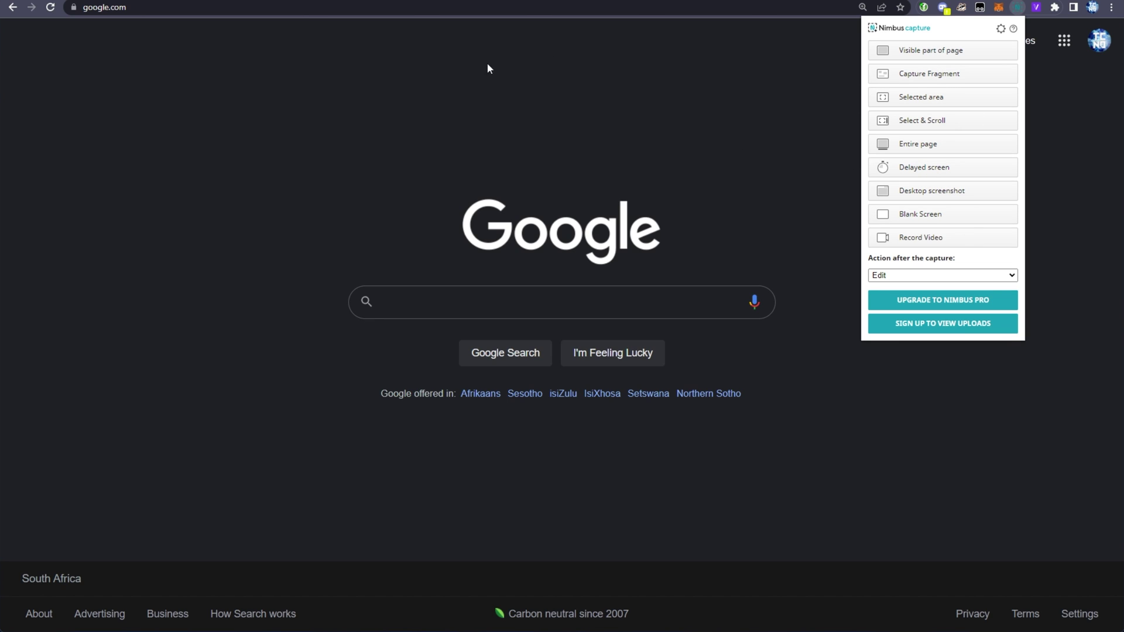
{"action": "left_click", "coordinate": [790, 225]}
{"action": "key", "text": "F11"}
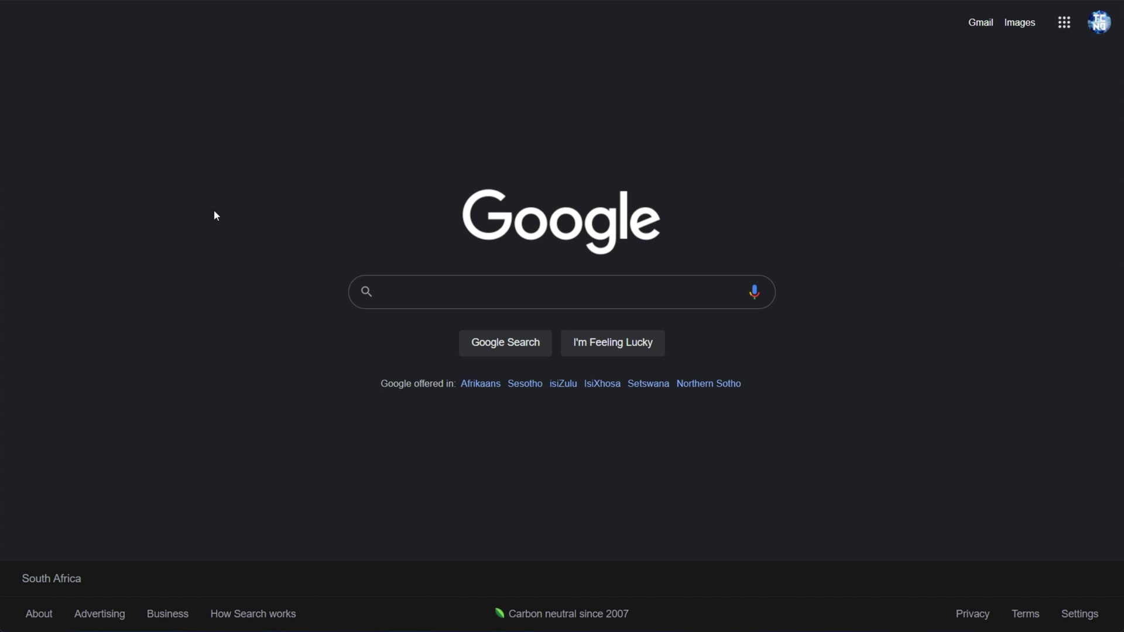
Inspect the Google page to dock DevTools beside it, widening the panel
{"action": "right_click", "coordinate": [298, 190]}
{"action": "left_click", "coordinate": [382, 436]}
{"action": "left_click_drag", "start_coordinate": [231, 205], "coordinate": [694, 197]}
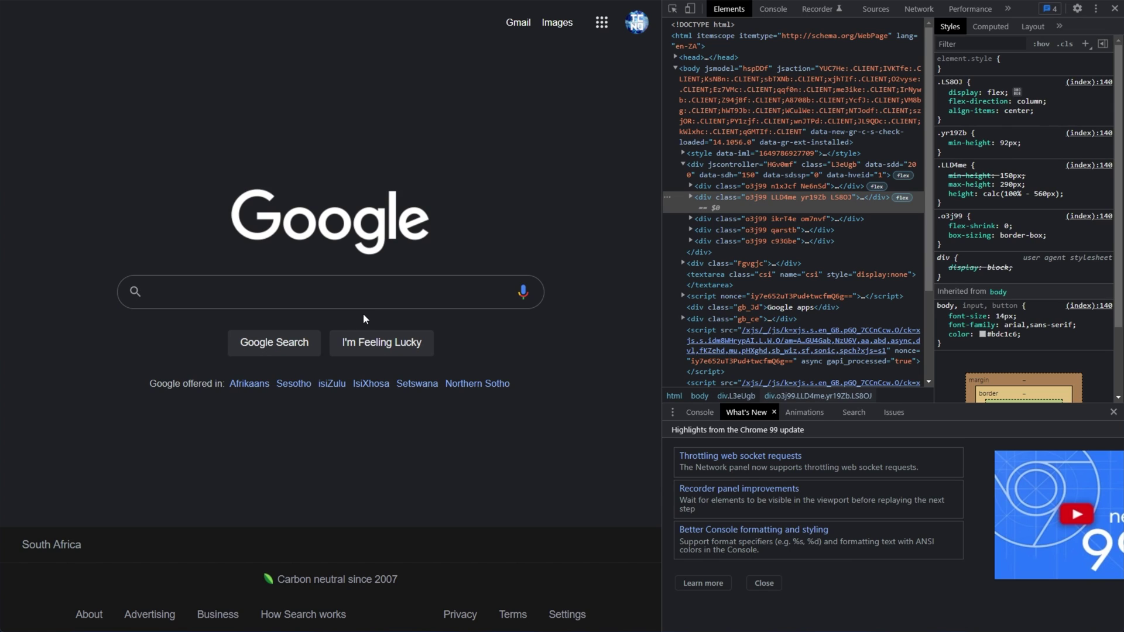
Turn on responsive device mode with the preview shown at 100% zoom
{"action": "left_click", "coordinate": [690, 8]}
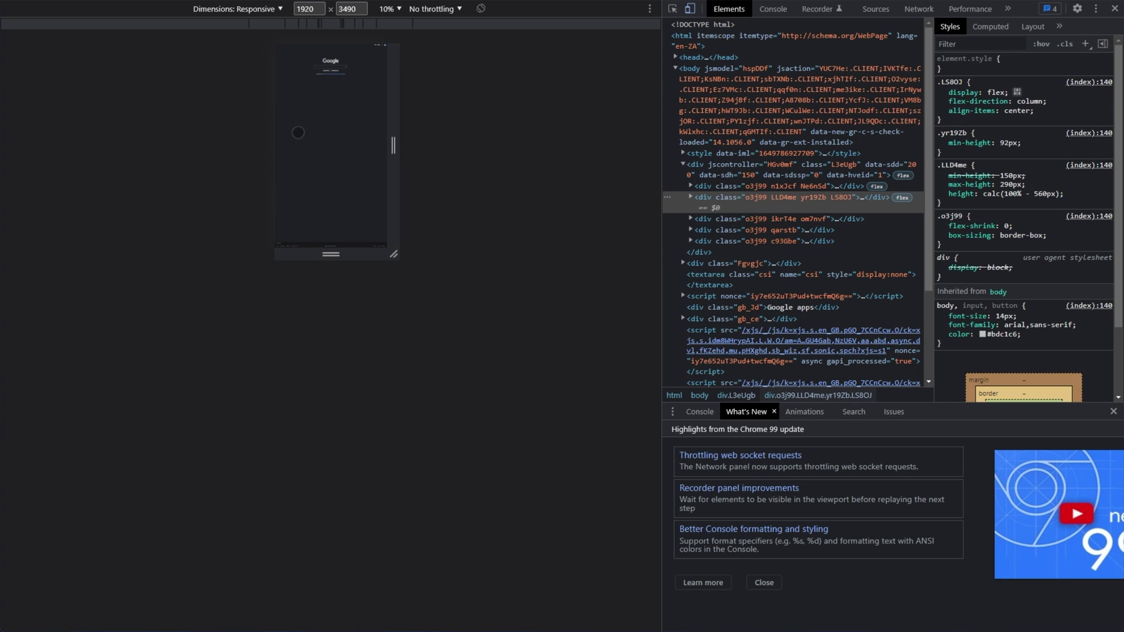
{"action": "left_click_drag", "start_coordinate": [391, 244], "coordinate": [385, 146]}
{"action": "left_click", "coordinate": [389, 8]}
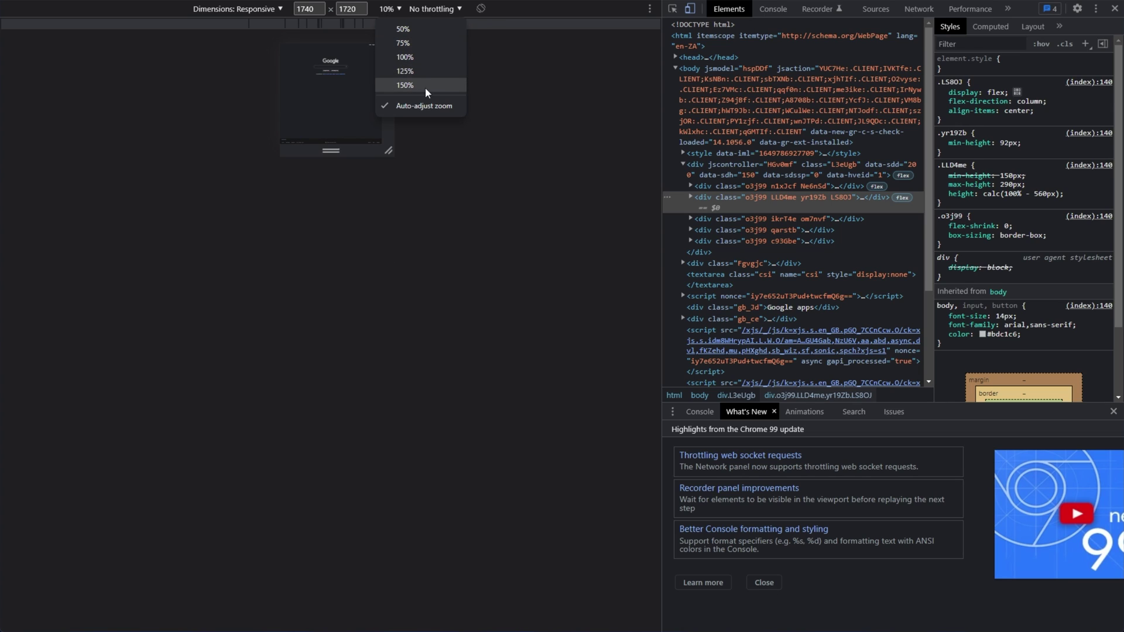
{"action": "left_click", "coordinate": [405, 57]}
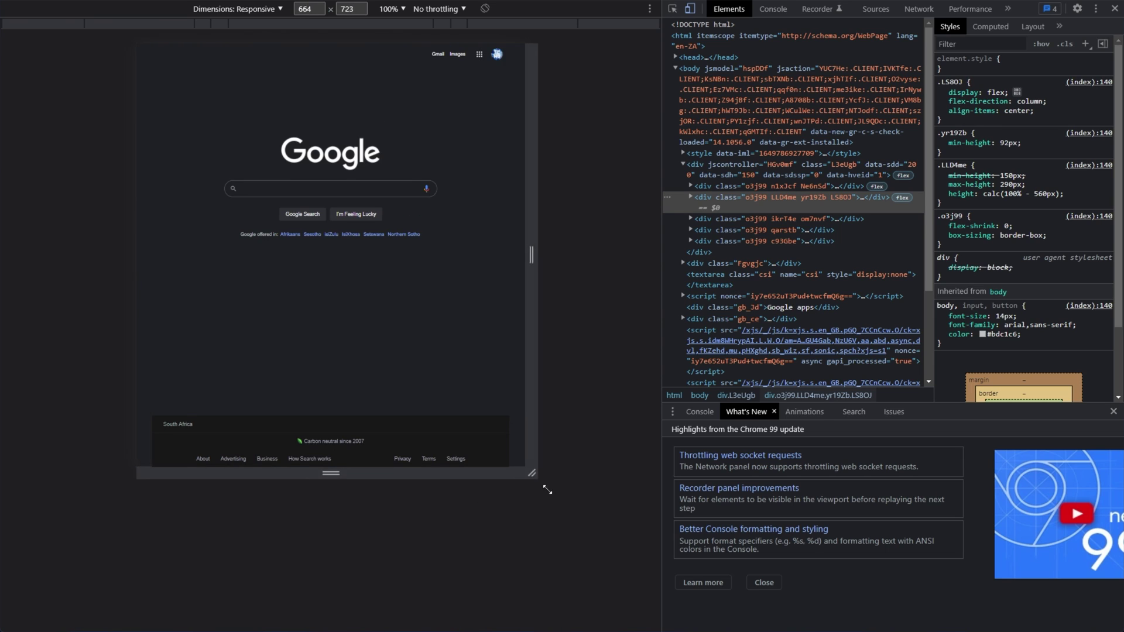
Set the responsive viewport to 1920 wide, first 1080 then 3000 high
{"action": "left_click", "coordinate": [306, 9]}
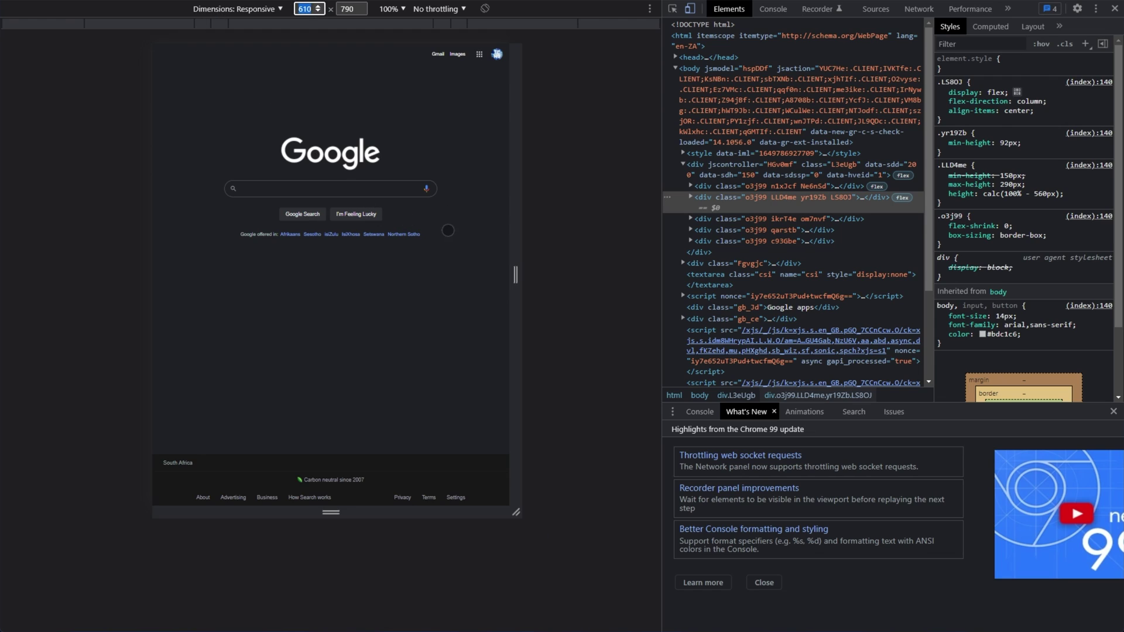
{"action": "type", "text": "1920"}
{"action": "key", "text": "Tab"}
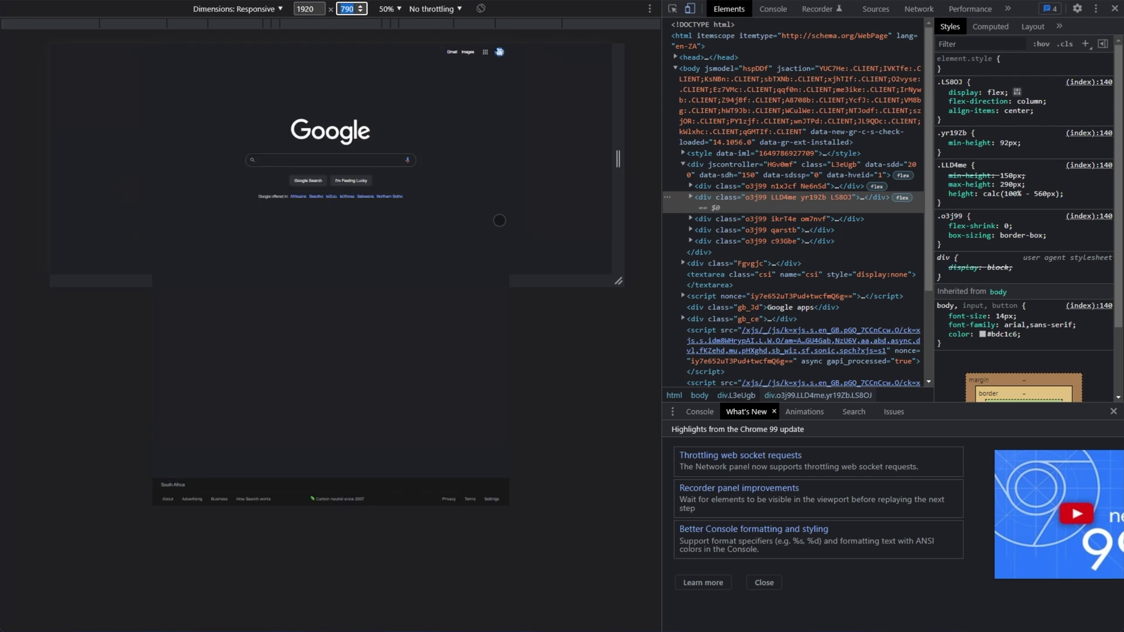
{"action": "type", "text": "1080"}
{"action": "key", "text": "Return"}
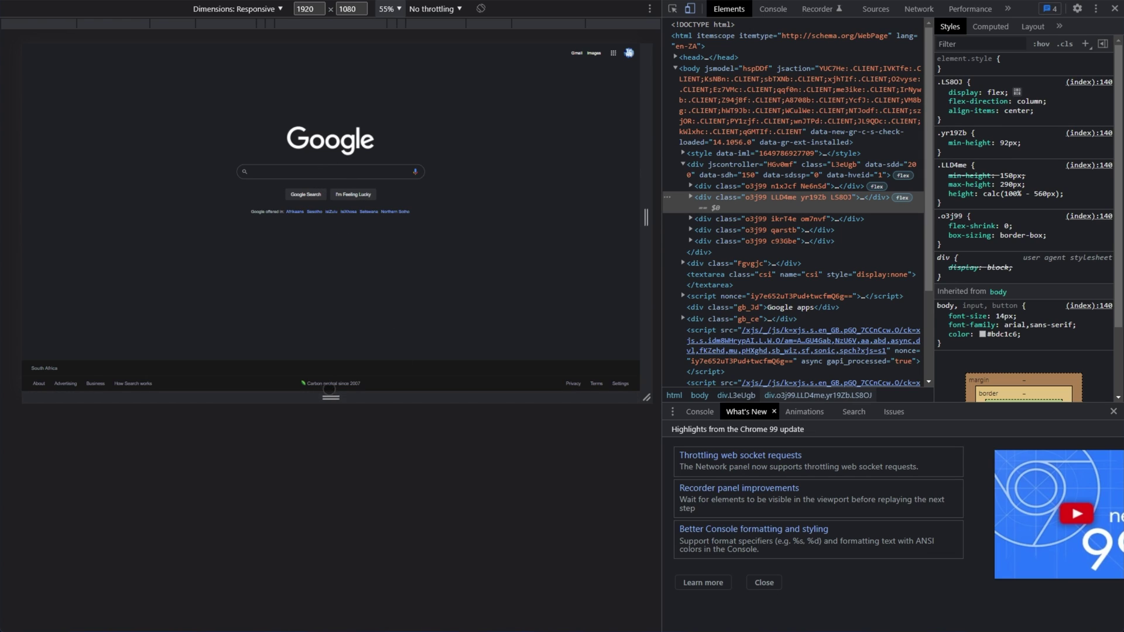
{"action": "left_click_drag", "start_coordinate": [330, 398], "coordinate": [330, 611]}
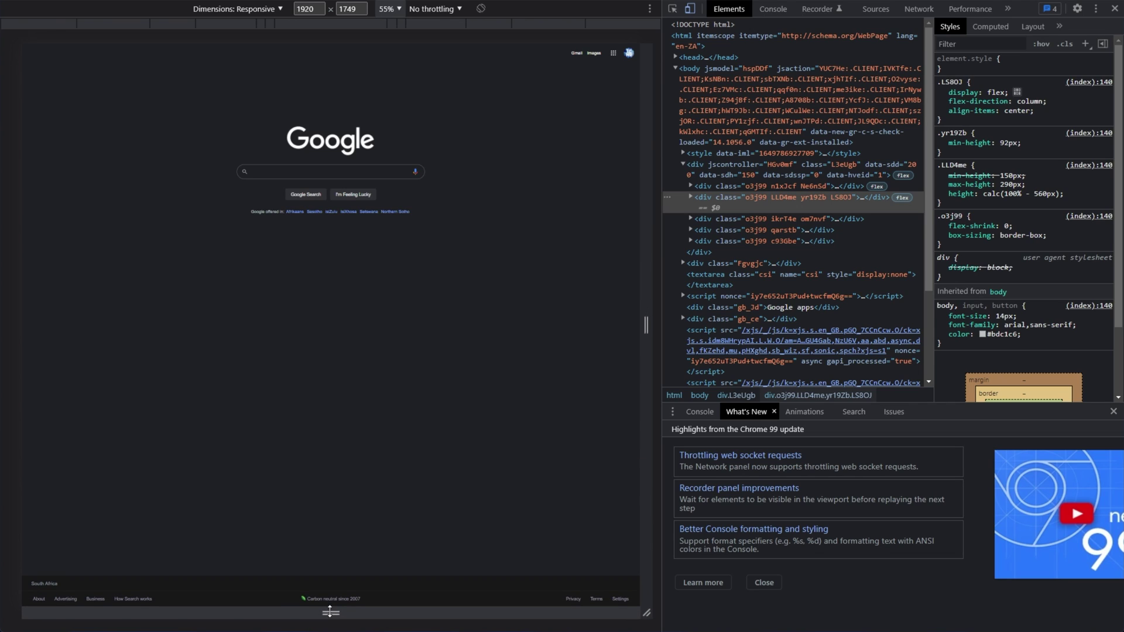
{"action": "double_click", "coordinate": [350, 8]}
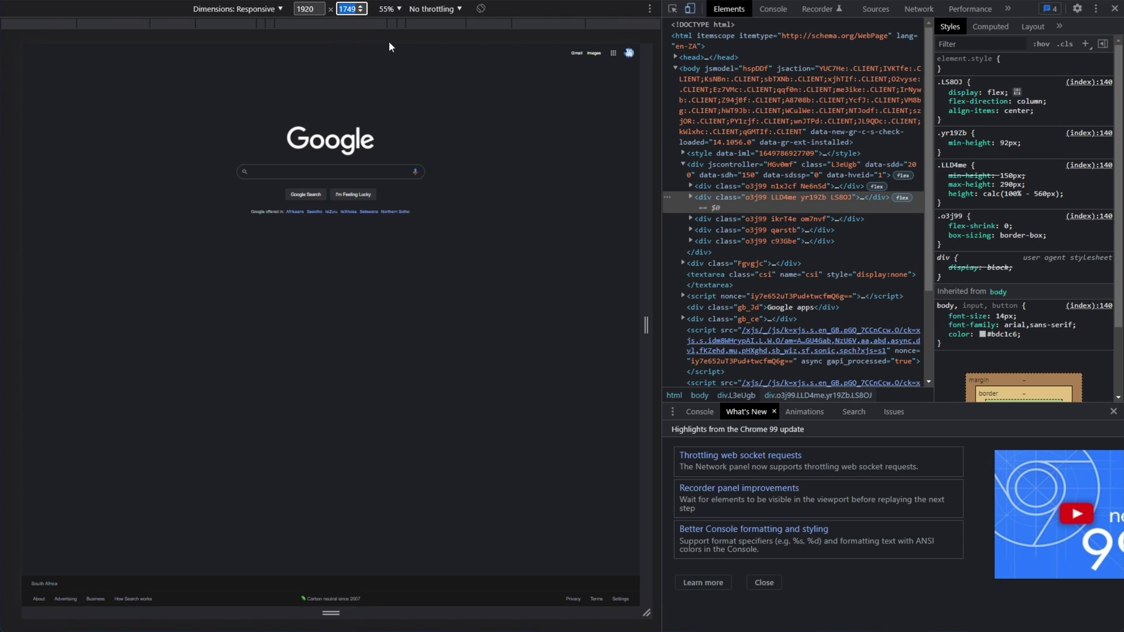
{"action": "type", "text": "3000"}
{"action": "key", "text": "Return"}
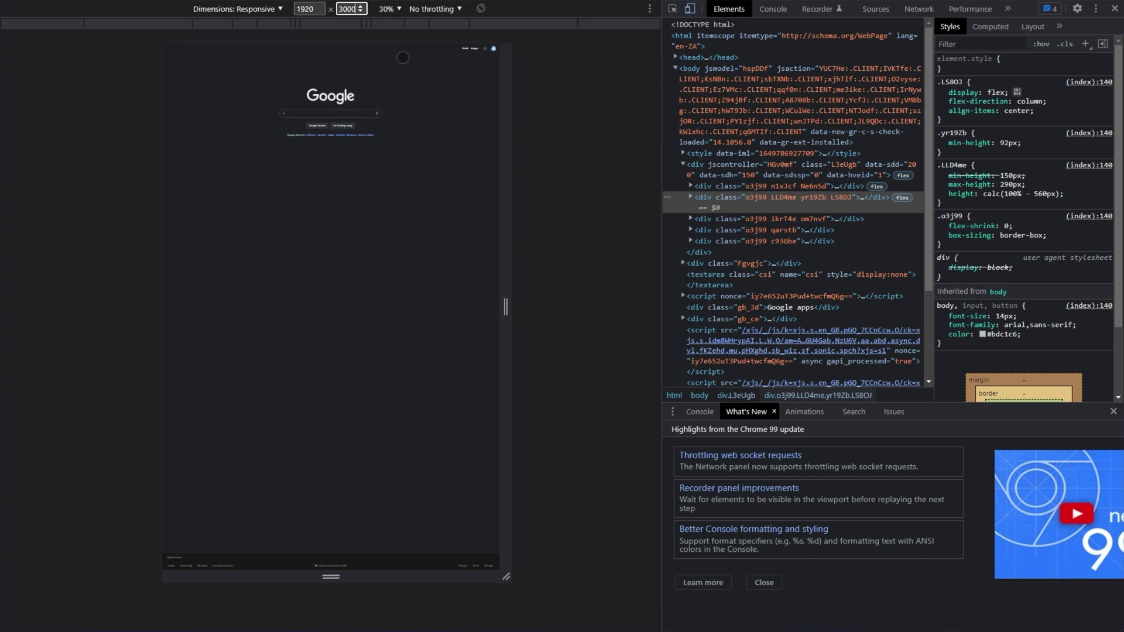
{"action": "left_click", "coordinate": [651, 10]}
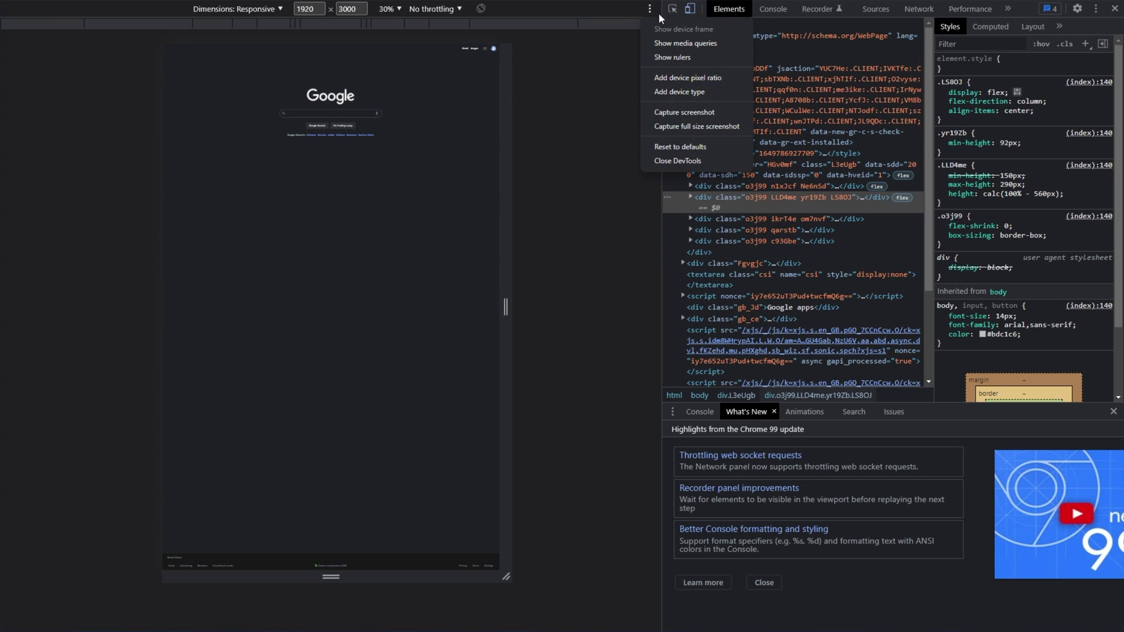
{"action": "left_click", "coordinate": [707, 120]}
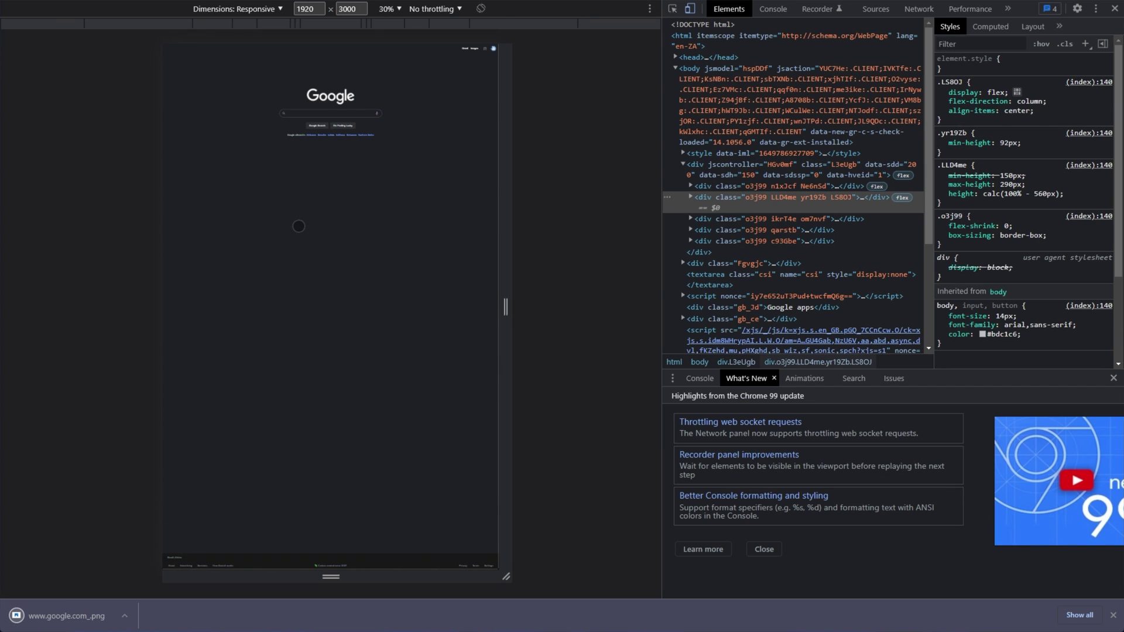
{"action": "left_click", "coordinate": [64, 616]}
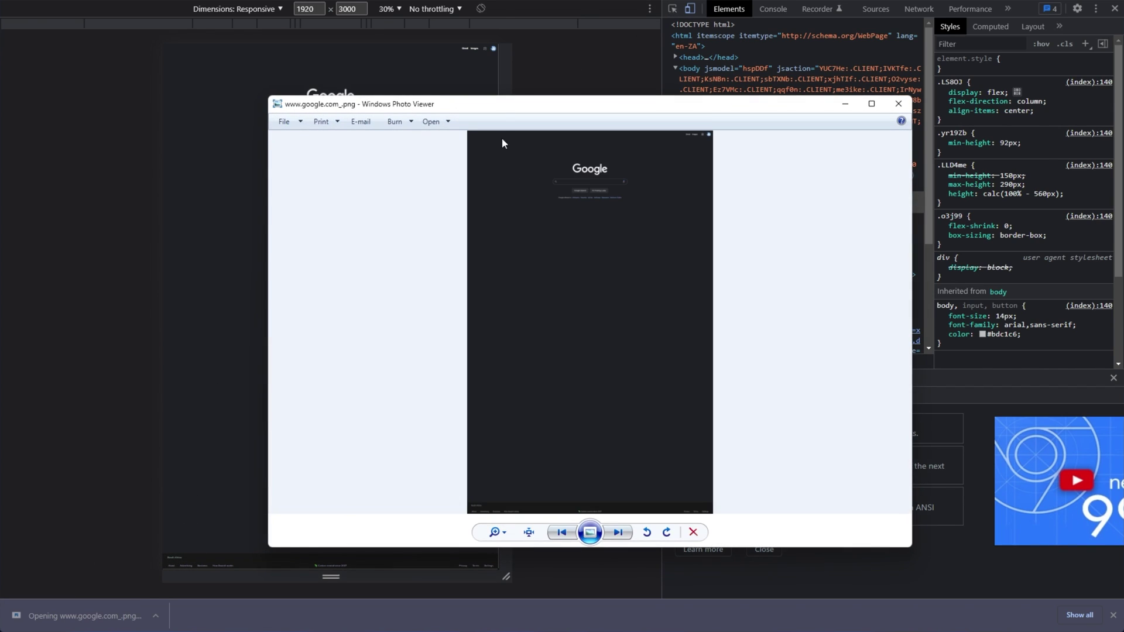
{"action": "left_click_drag", "start_coordinate": [499, 111], "coordinate": [417, 106]}
Zoom into the screenshot and pan toward the Gmail and Images links
{"action": "scroll", "coordinate": [489, 250], "scroll_direction": "up", "scroll_amount": 5}
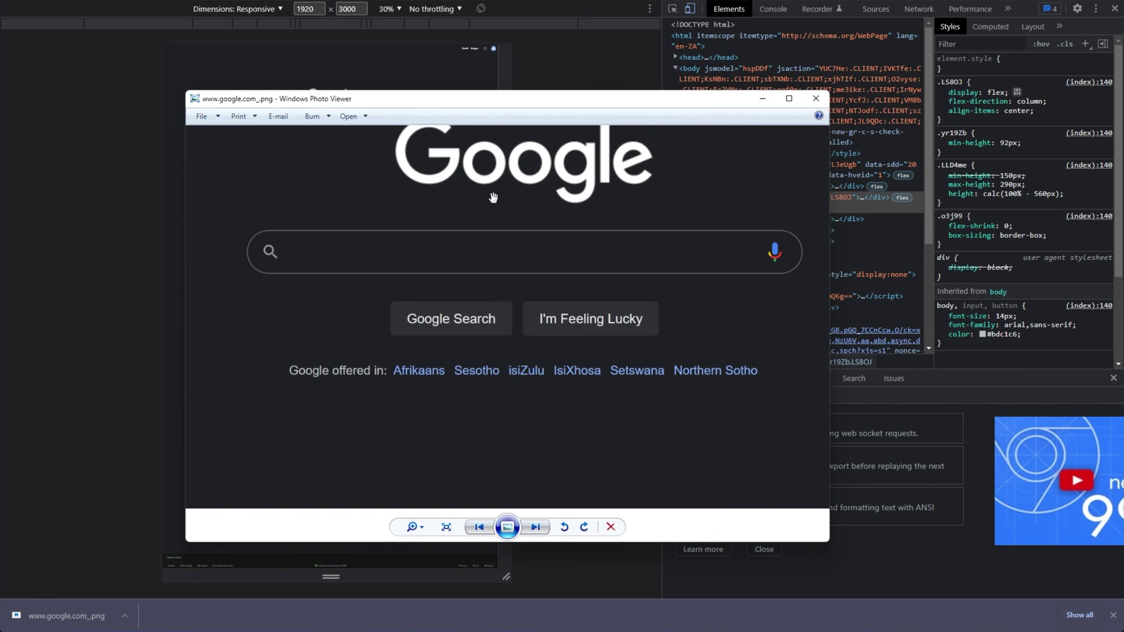
{"action": "scroll", "coordinate": [489, 251], "scroll_direction": "down", "scroll_amount": 4}
{"action": "left_click_drag", "start_coordinate": [531, 327], "coordinate": [522, 157]}
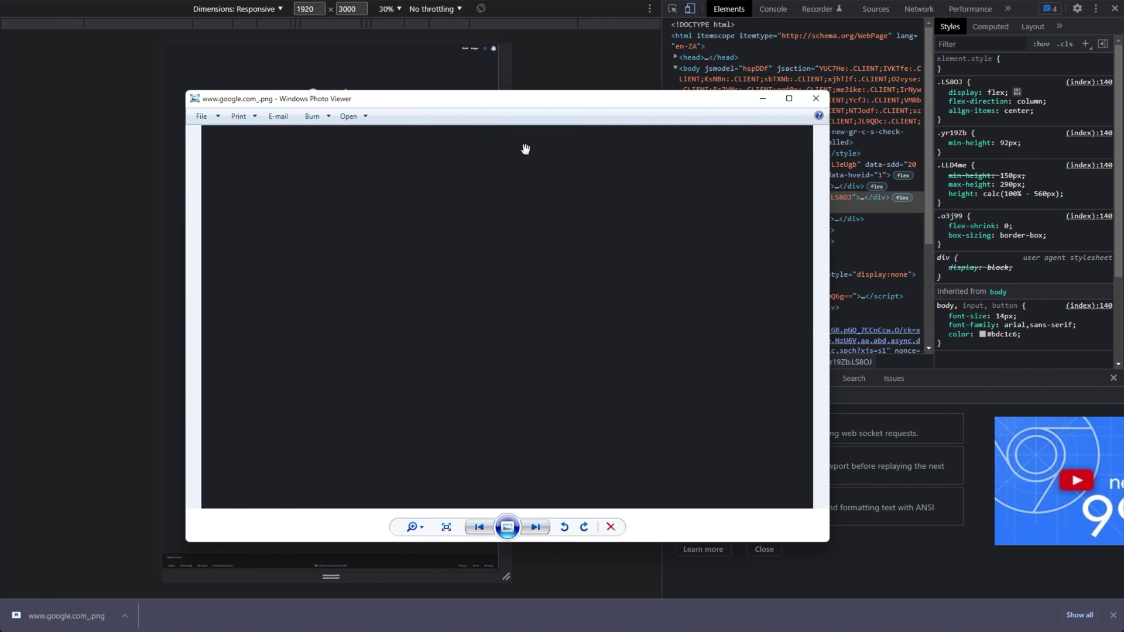
{"action": "left_click_drag", "start_coordinate": [607, 184], "coordinate": [515, 455]}
{"action": "left_click_drag", "start_coordinate": [514, 301], "coordinate": [527, 503]}
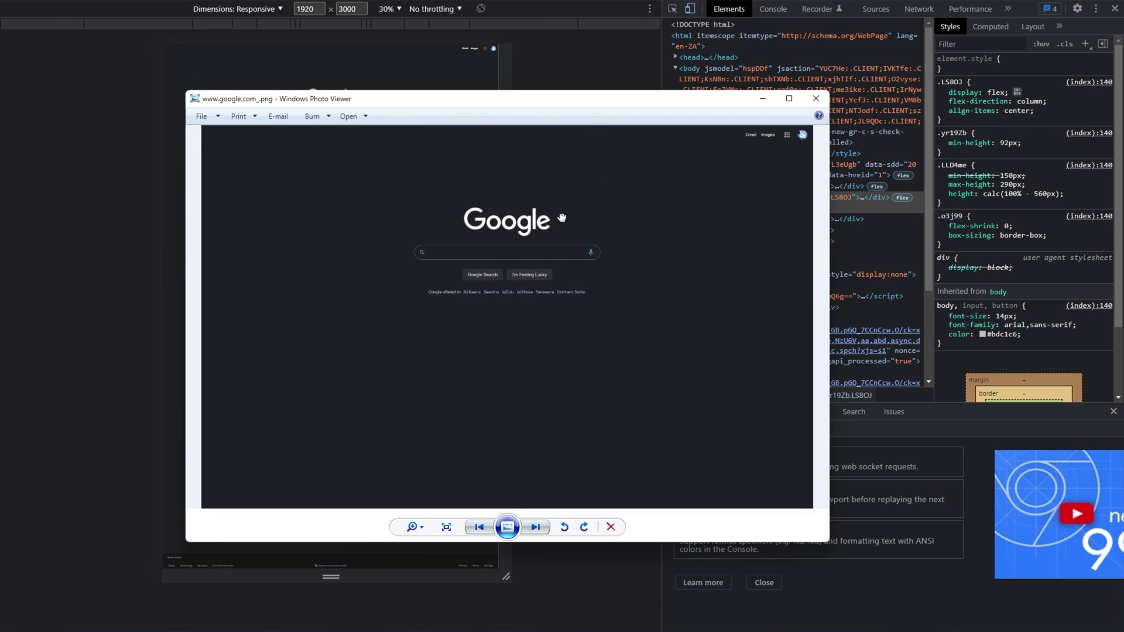
{"action": "scroll", "coordinate": [592, 223], "scroll_direction": "up", "scroll_amount": 6}
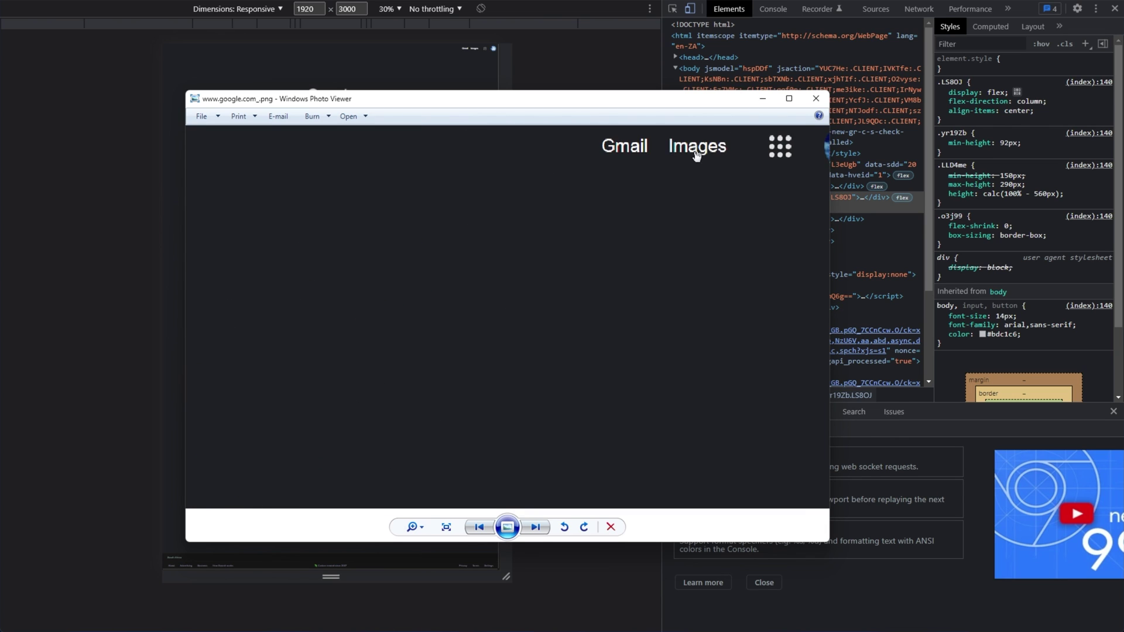
{"action": "left_click_drag", "start_coordinate": [648, 182], "coordinate": [505, 230]}
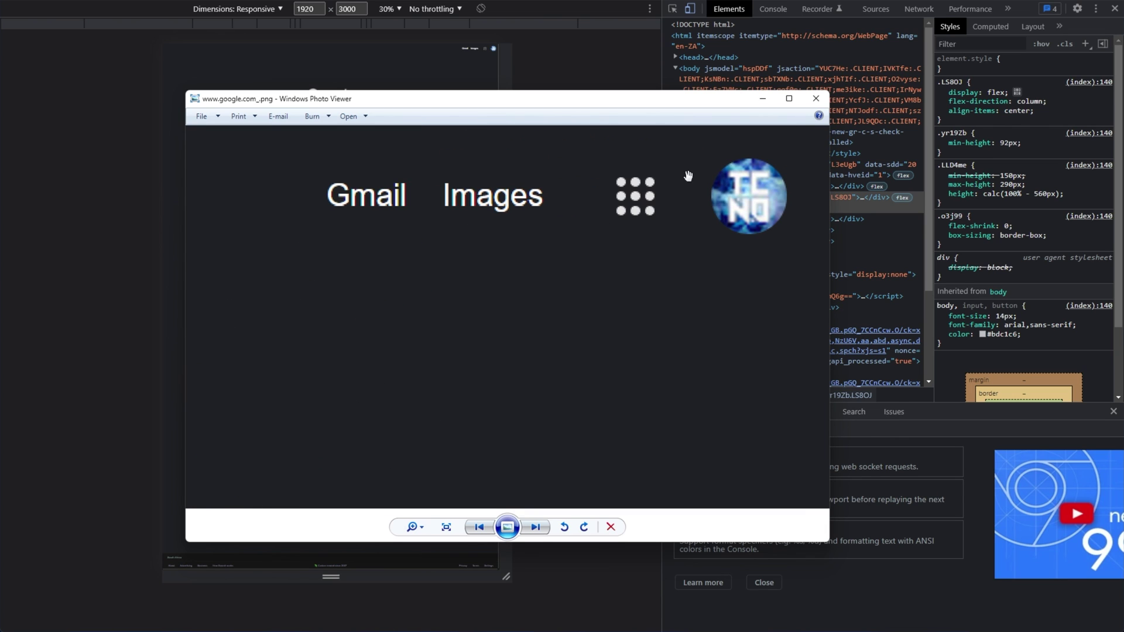
Close Photo Viewer, turn off device mode with Ctrl+Shift+M, and close DevTools
{"action": "left_click", "coordinate": [816, 99]}
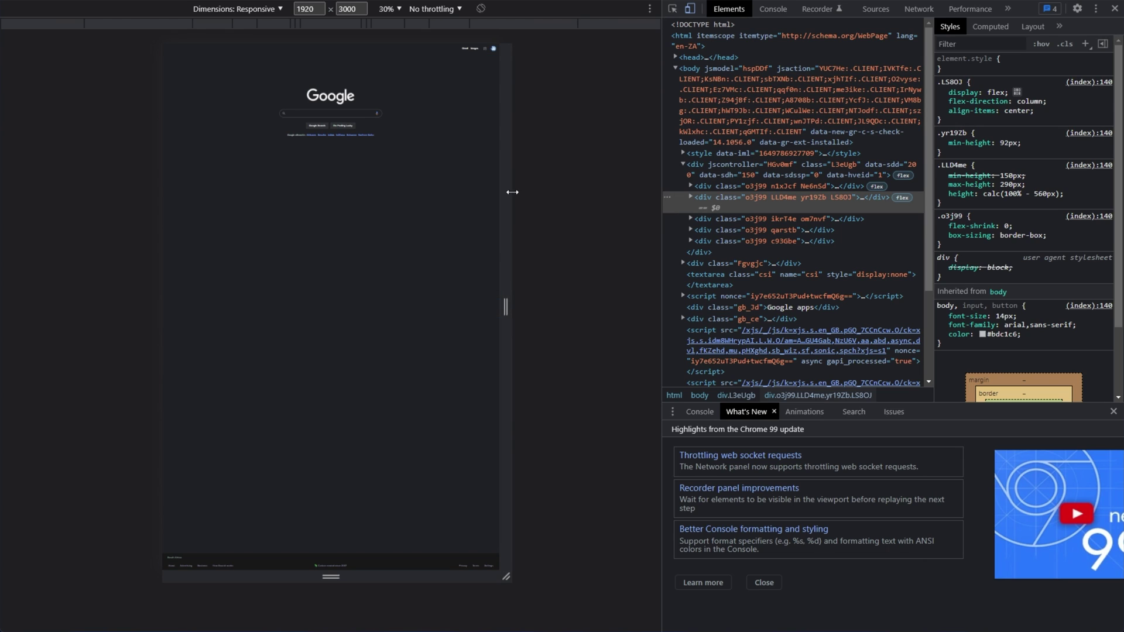
{"action": "left_click_drag", "start_coordinate": [512, 192], "coordinate": [469, 186]}
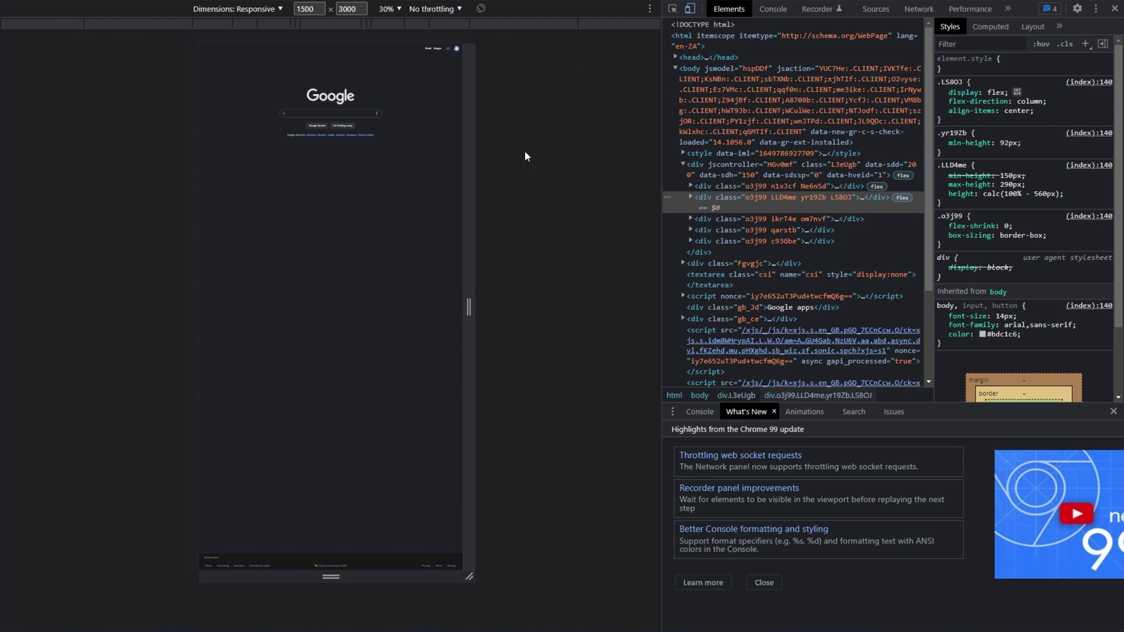
{"action": "key", "text": "ctrl+shift+m"}
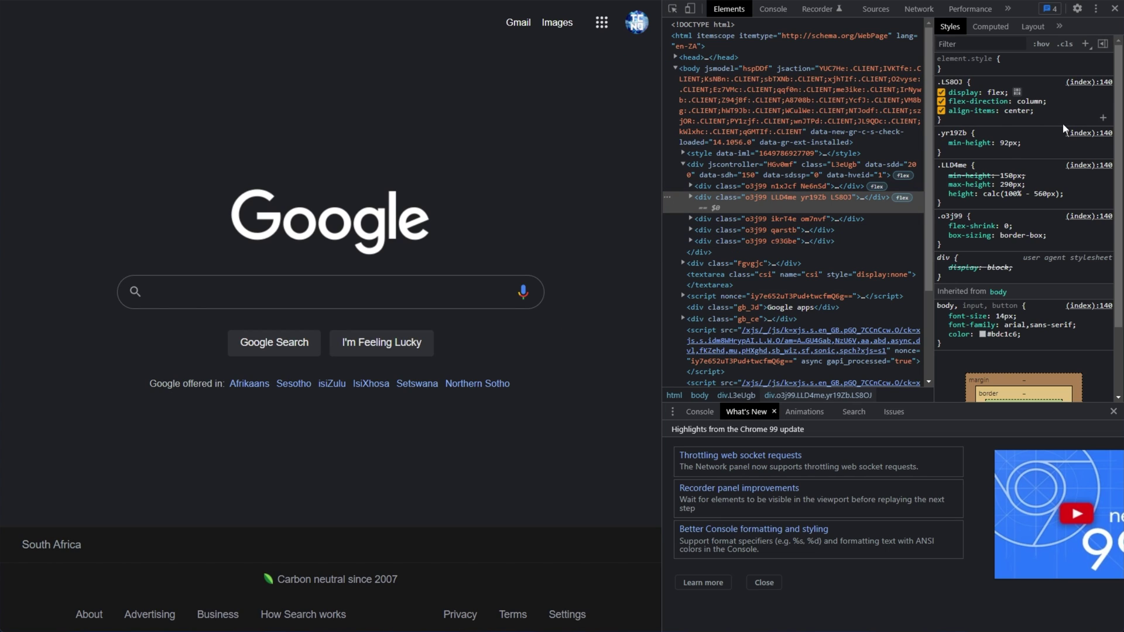
{"action": "left_click", "coordinate": [1115, 9]}
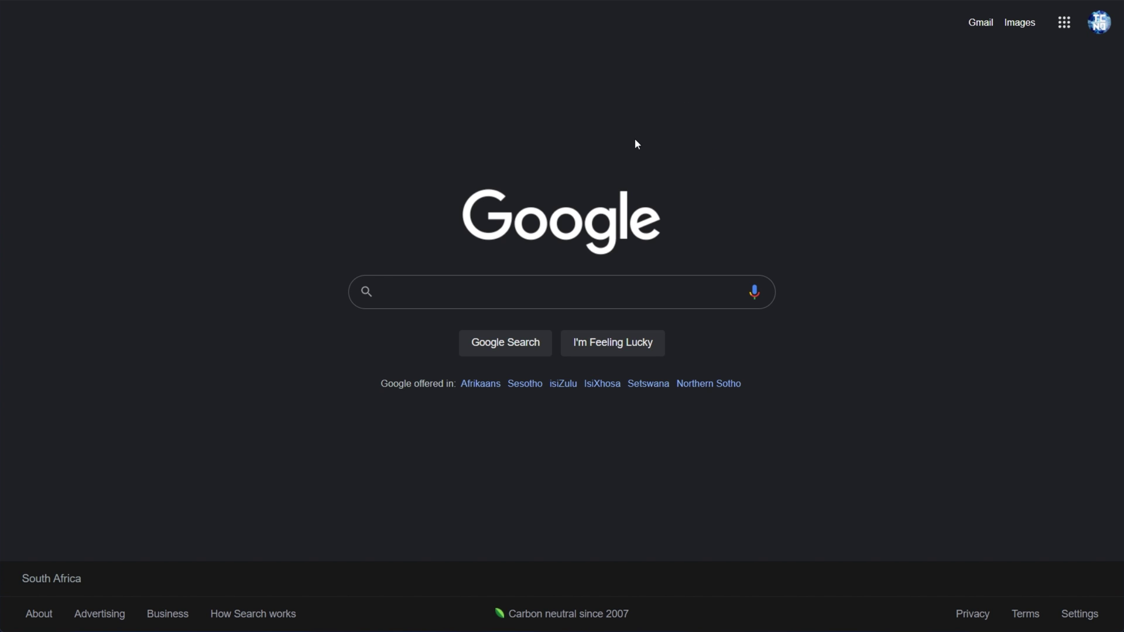
Exit full screen with F11 and open the ShareX 13.7 main window from the tray
{"action": "key", "text": "F11"}
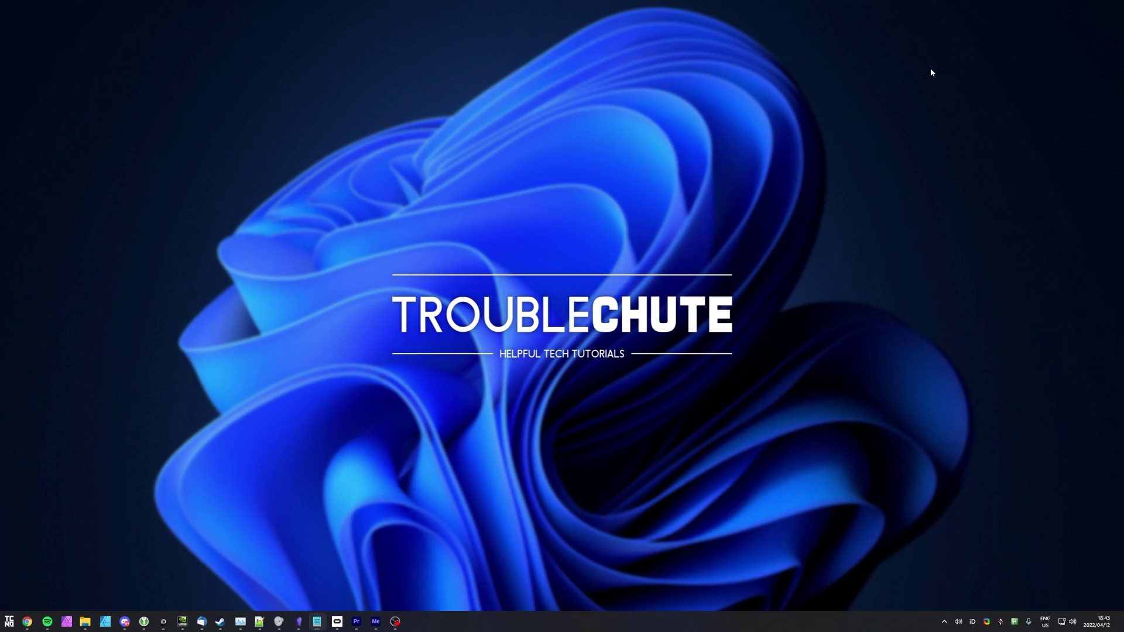
{"action": "double_click", "coordinate": [987, 622]}
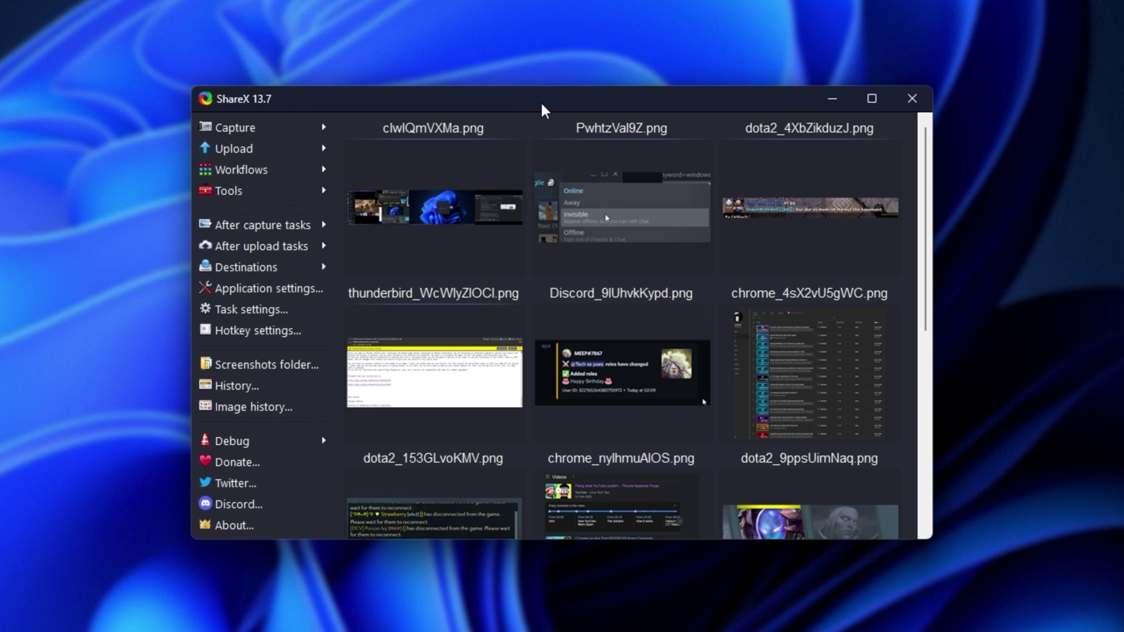
Capture a rectangular region at the top-left of the screen and briefly view its action list
{"action": "key", "text": "Print"}
{"action": "left_click_drag", "start_coordinate": [35, 1], "coordinate": [548, 216]}
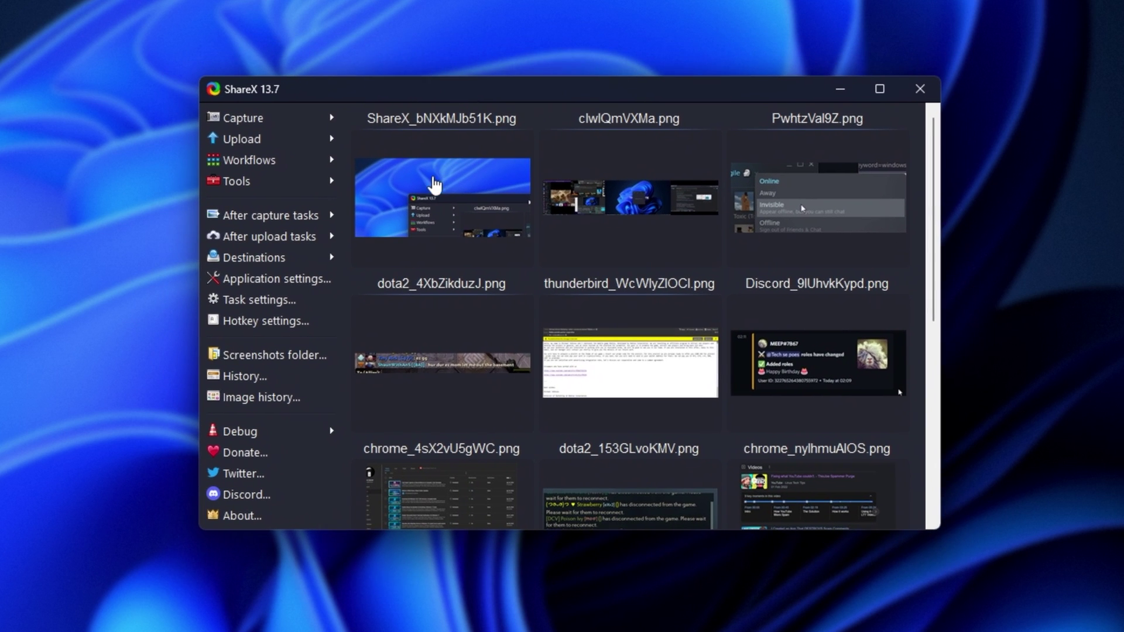
{"action": "right_click", "coordinate": [422, 186]}
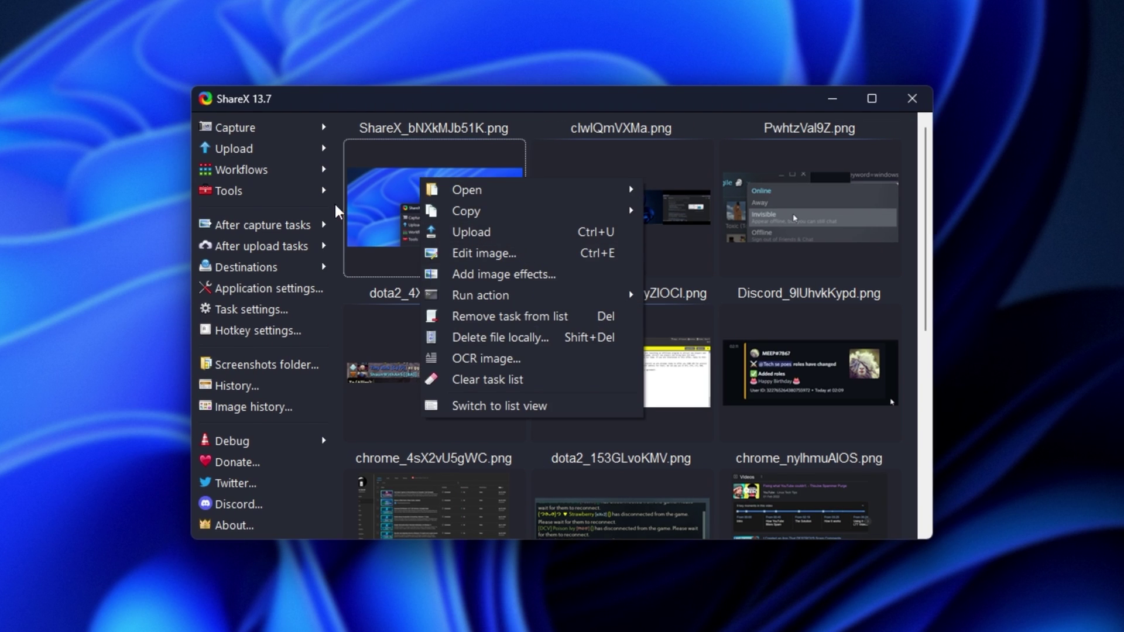
{"action": "left_click", "coordinate": [313, 217]}
Look through the Destinations uploader submenus, then show the first screenshot's context menu
{"action": "mouse_move", "coordinate": [281, 268]}
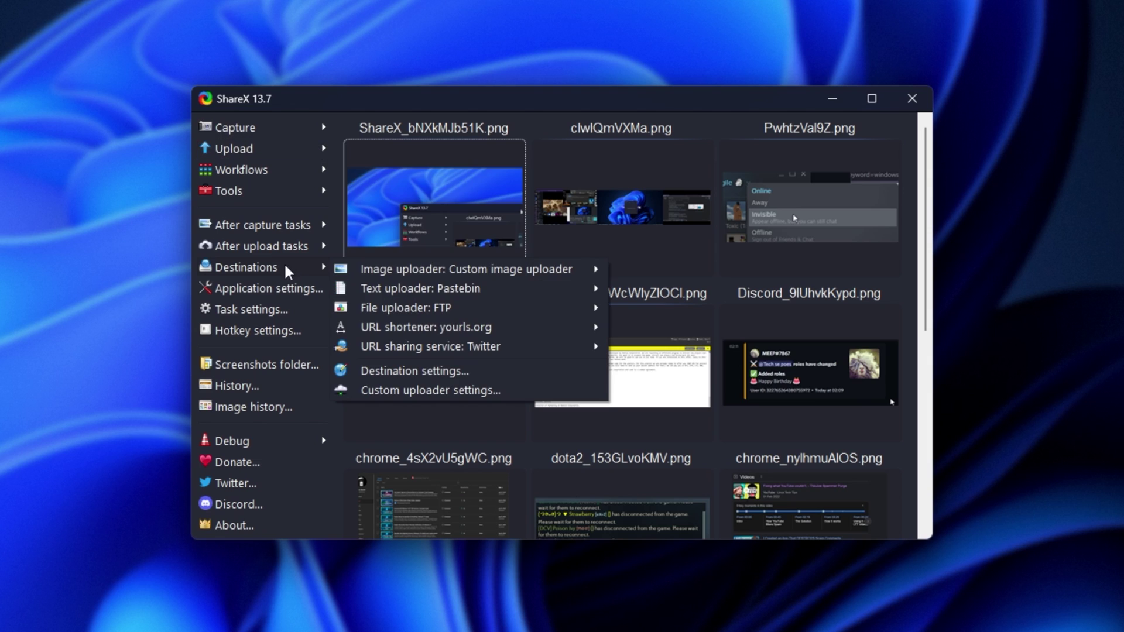
{"action": "mouse_move", "coordinate": [384, 275]}
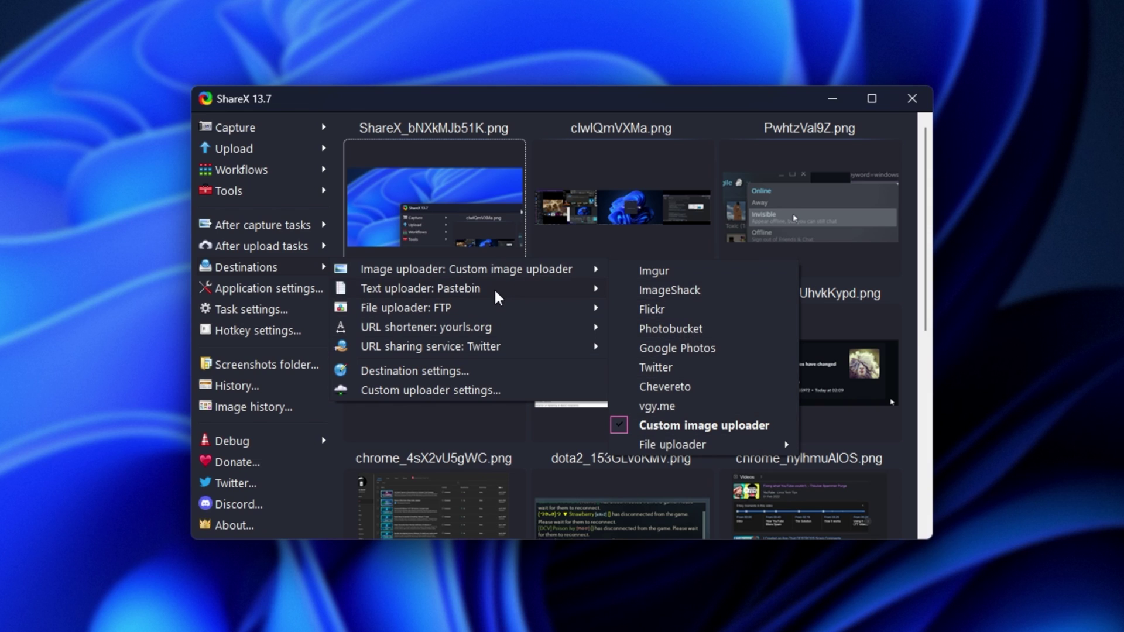
{"action": "mouse_move", "coordinate": [498, 296]}
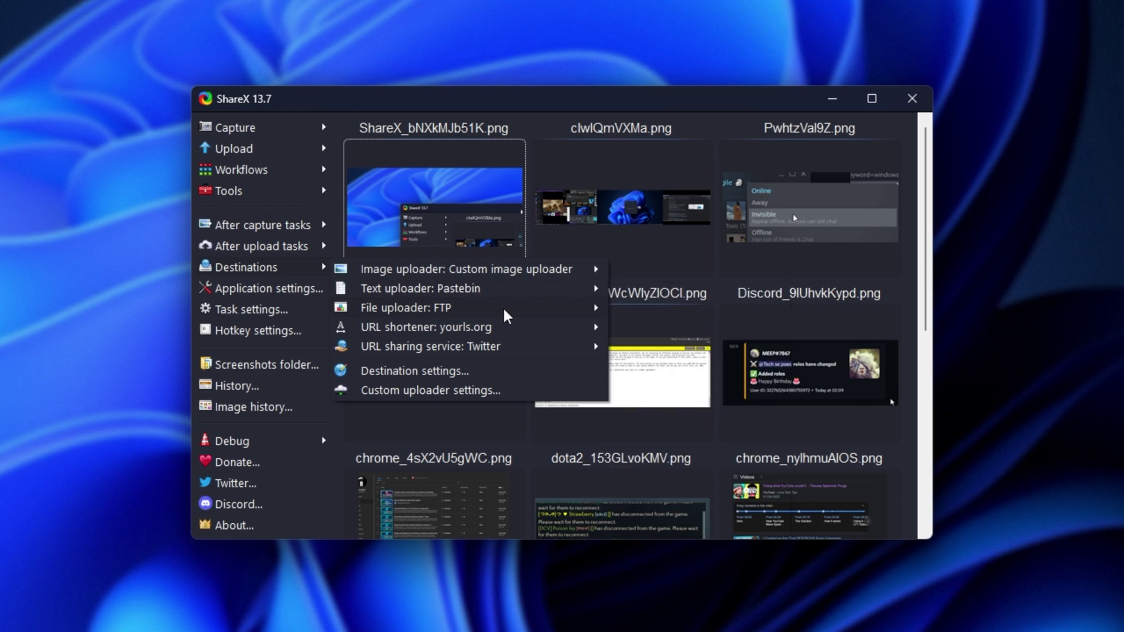
{"action": "mouse_move", "coordinate": [507, 316]}
{"action": "mouse_move", "coordinate": [537, 331]}
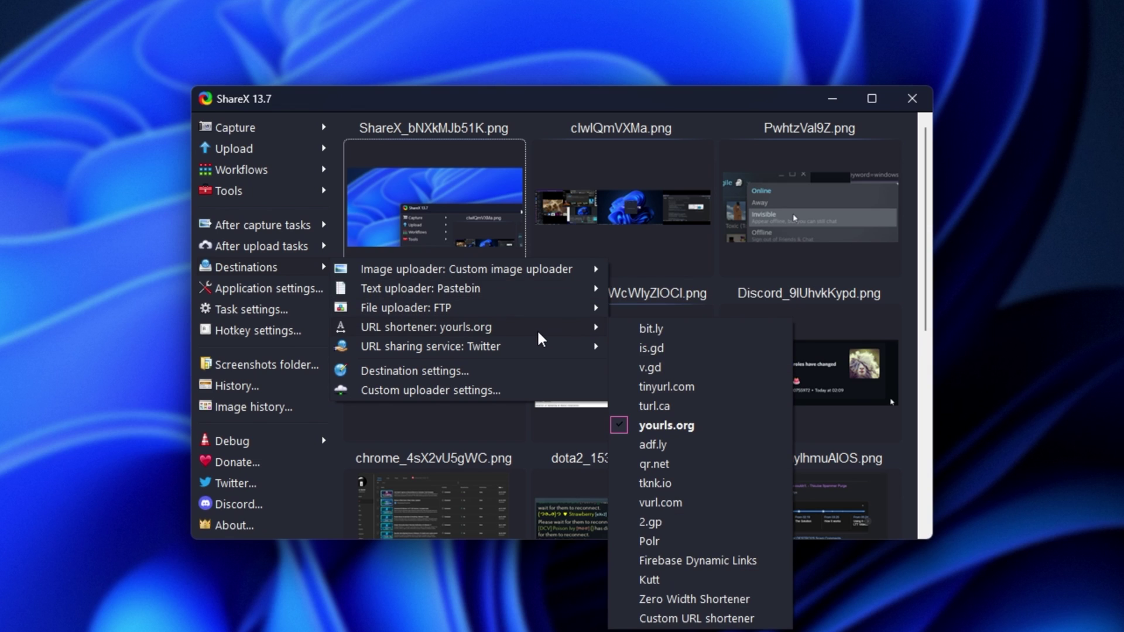
{"action": "mouse_move", "coordinate": [583, 349]}
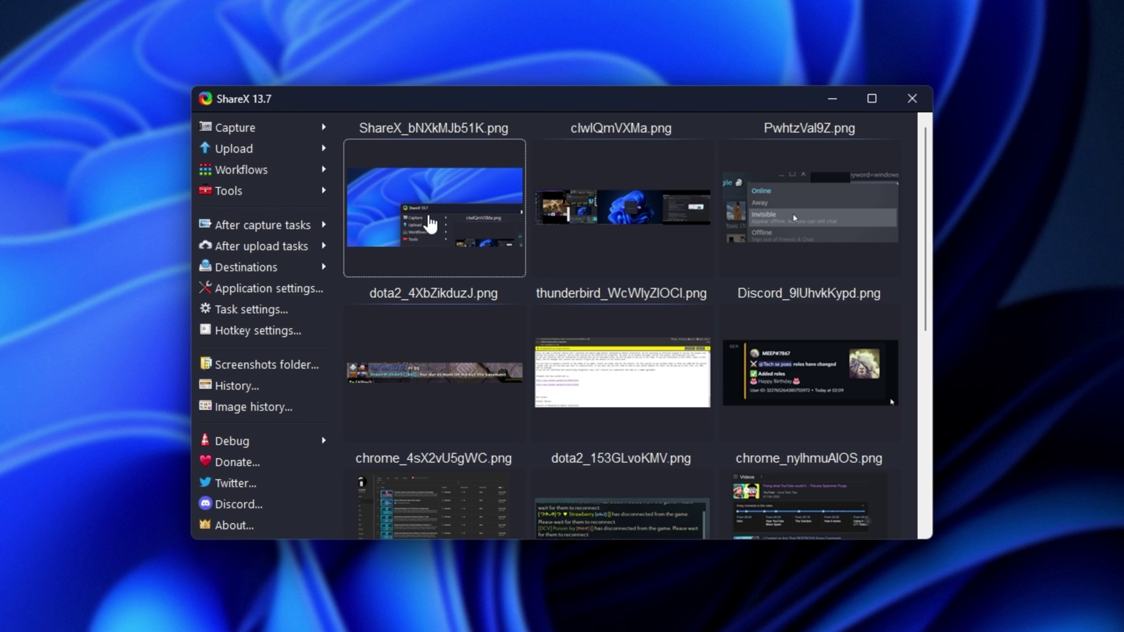
{"action": "right_click", "coordinate": [436, 230]}
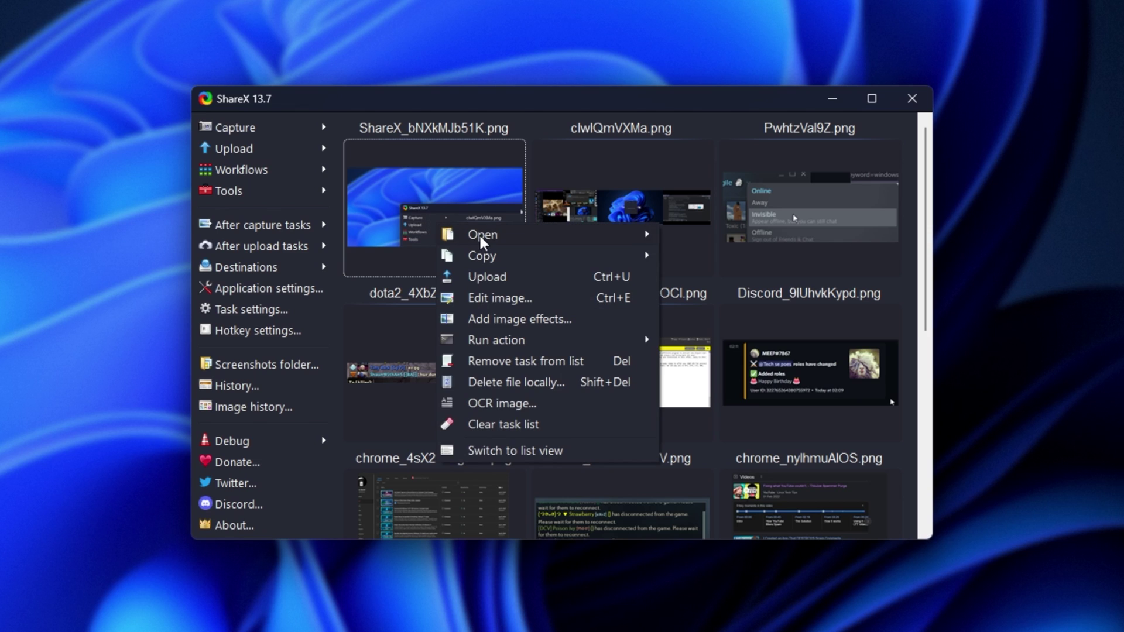
Open the ShareX screenshots folder in File Explorer and scroll through its month folders
{"action": "mouse_move", "coordinate": [620, 234]}
{"action": "left_click", "coordinate": [730, 346]}
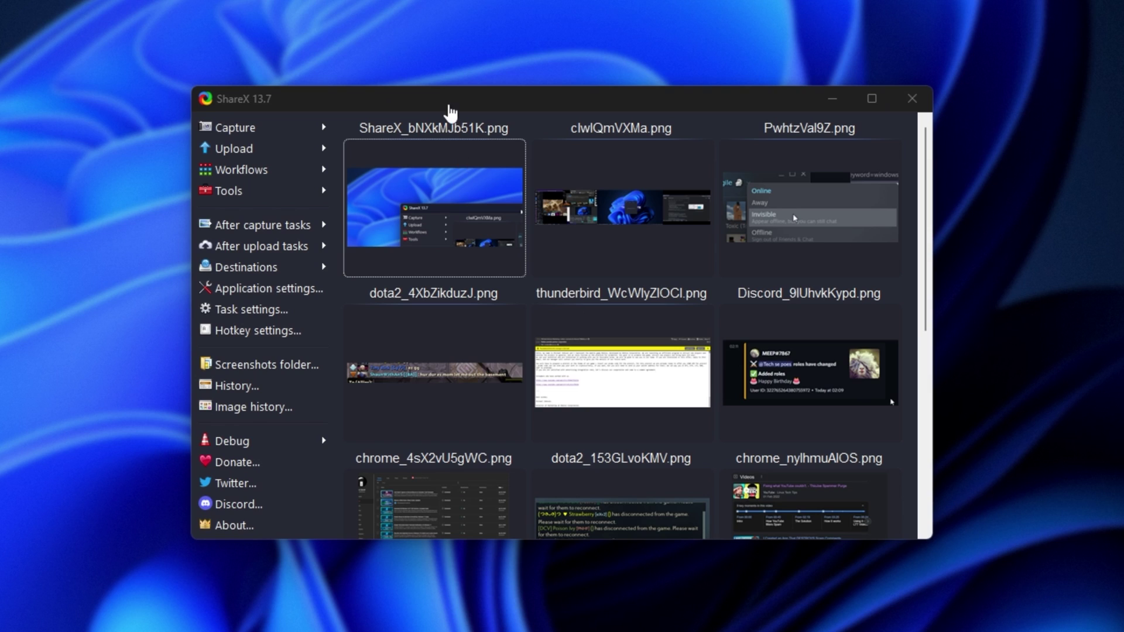
{"action": "scroll", "coordinate": [691, 416], "scroll_direction": "up", "scroll_amount": 2}
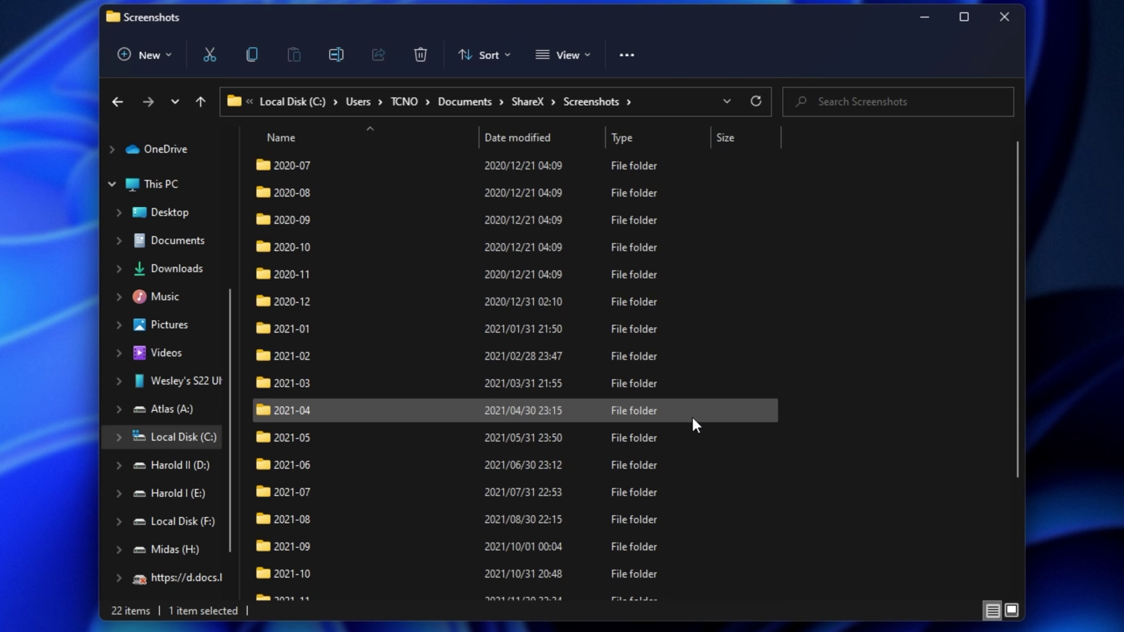
{"action": "scroll", "coordinate": [691, 415], "scroll_direction": "down", "scroll_amount": 2}
{"action": "scroll", "coordinate": [789, 324], "scroll_direction": "up", "scroll_amount": 2}
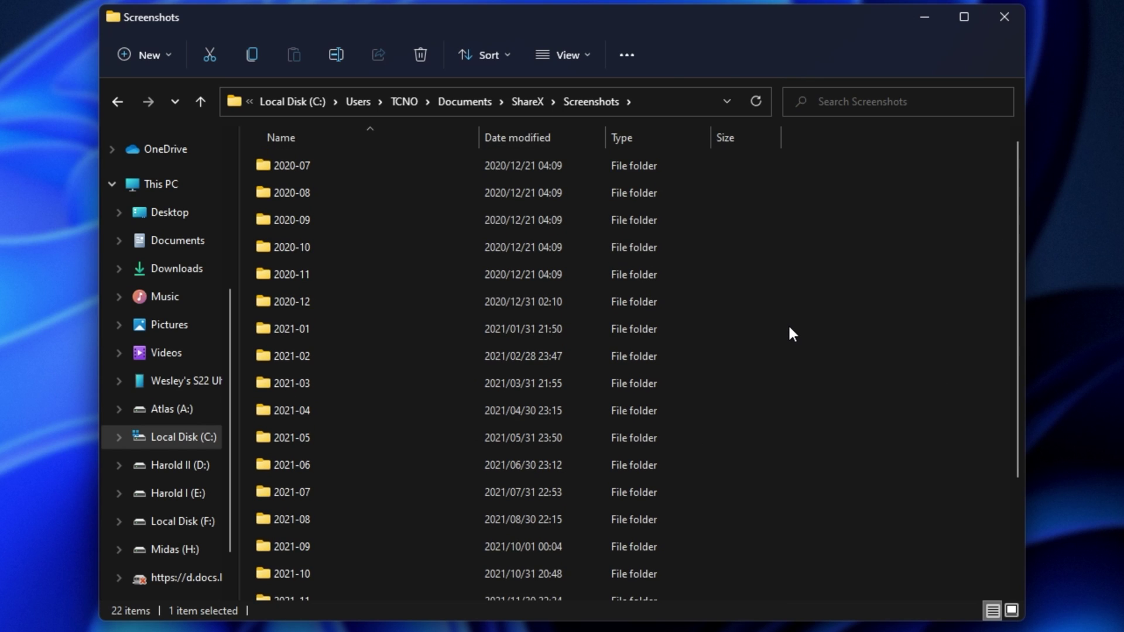
{"action": "scroll", "coordinate": [788, 325], "scroll_direction": "down", "scroll_amount": 2}
Check the Properties of all month folders (5,669 files, 3.71 GB), then close Properties and Explorer
{"action": "key", "text": "ctrl+a"}
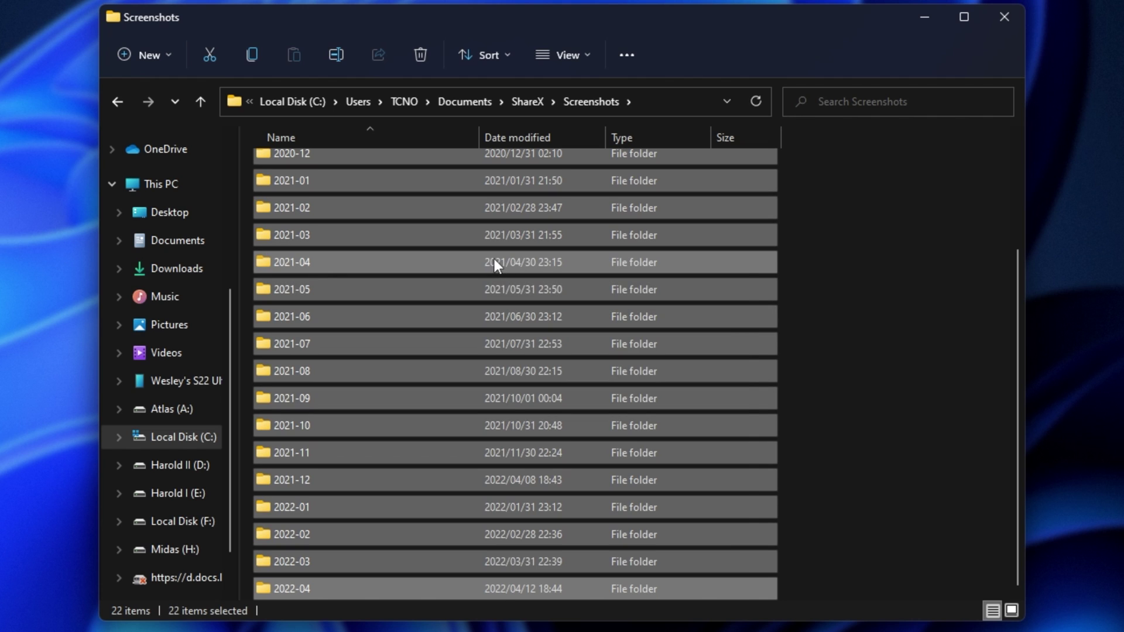
{"action": "right_click", "coordinate": [494, 260]}
{"action": "key", "text": "alt+Return"}
{"action": "left_click_drag", "start_coordinate": [677, 301], "coordinate": [532, 135]}
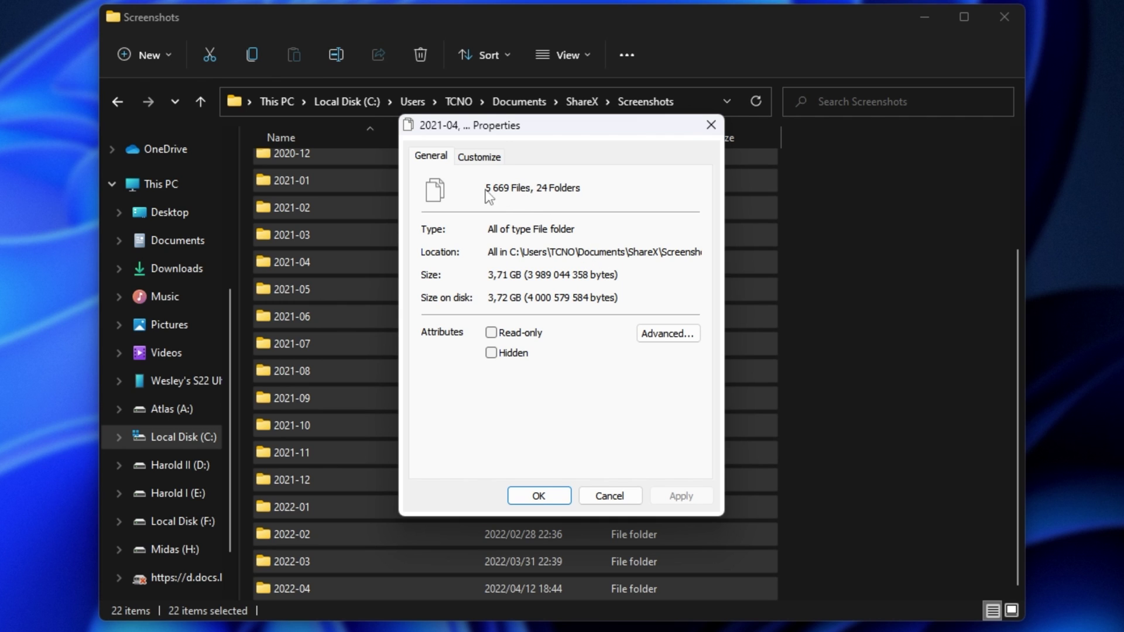
{"action": "left_click", "coordinate": [711, 125]}
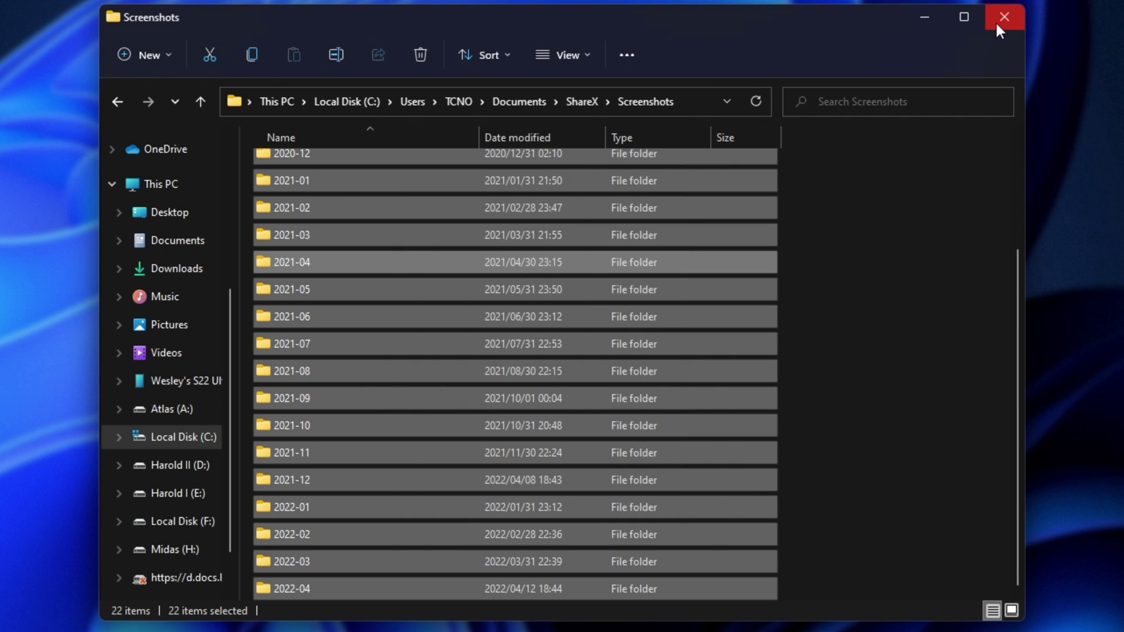
{"action": "left_click", "coordinate": [1005, 17]}
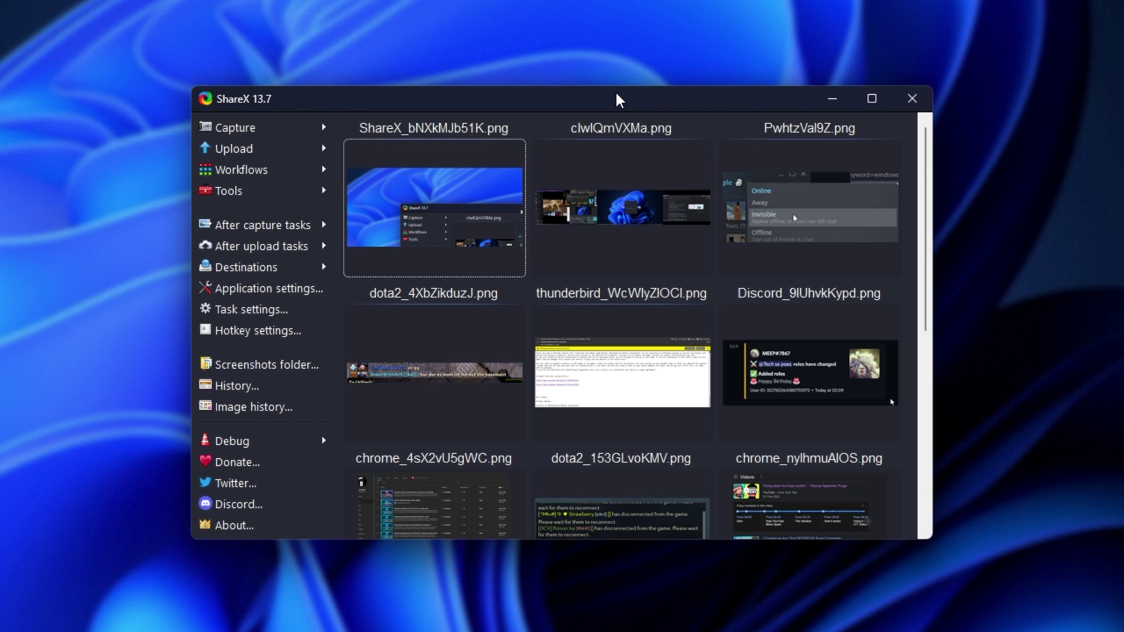
{"action": "mouse_move", "coordinate": [293, 131]}
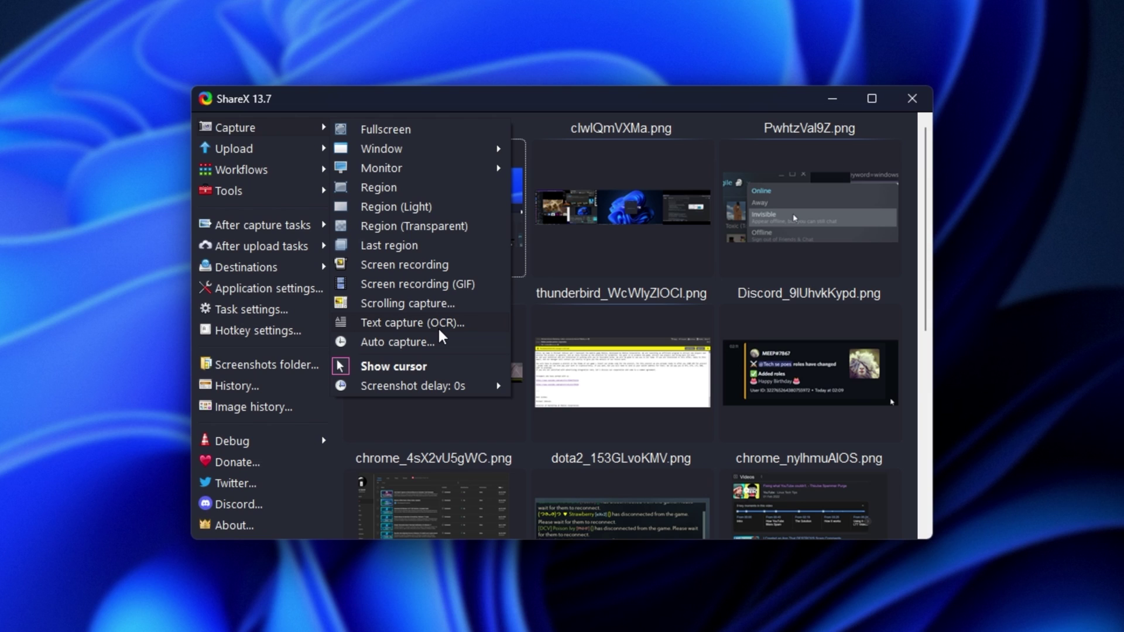
{"action": "left_click", "coordinate": [316, 192]}
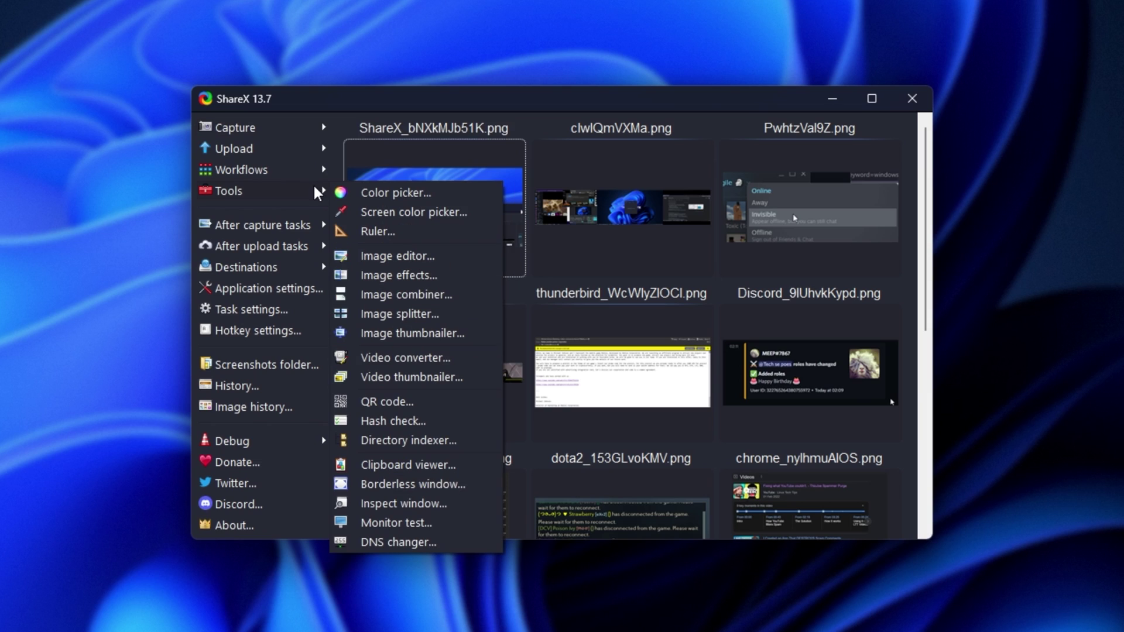
{"action": "left_click", "coordinate": [424, 403]}
{"action": "type", "text": "asdf"}
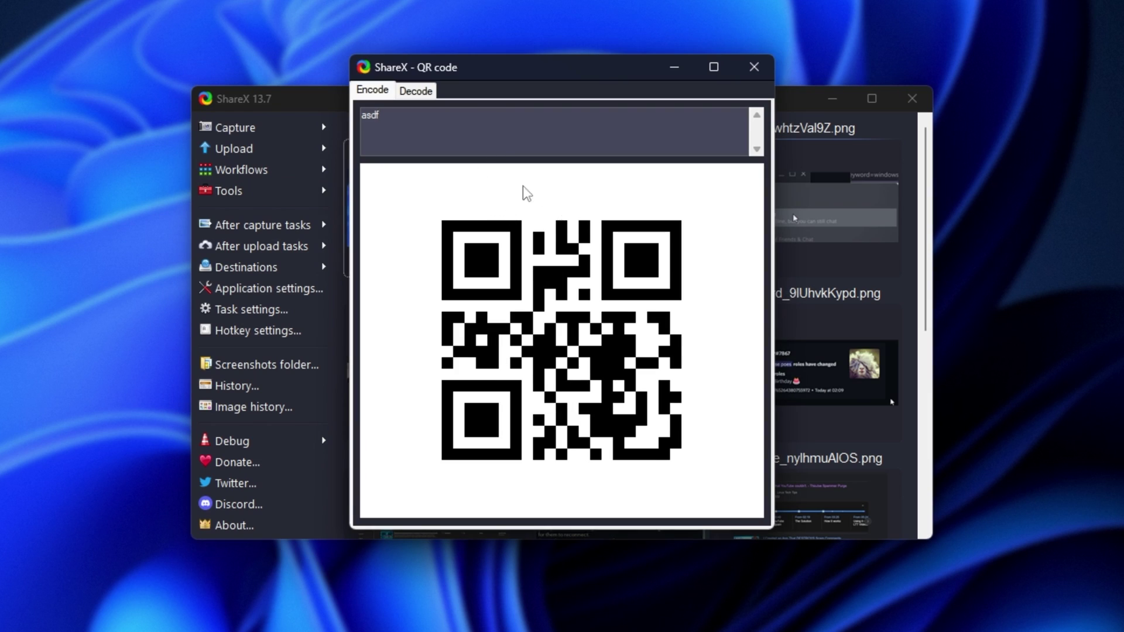
{"action": "type", "text": "asdf"}
{"action": "left_click", "coordinate": [423, 94]}
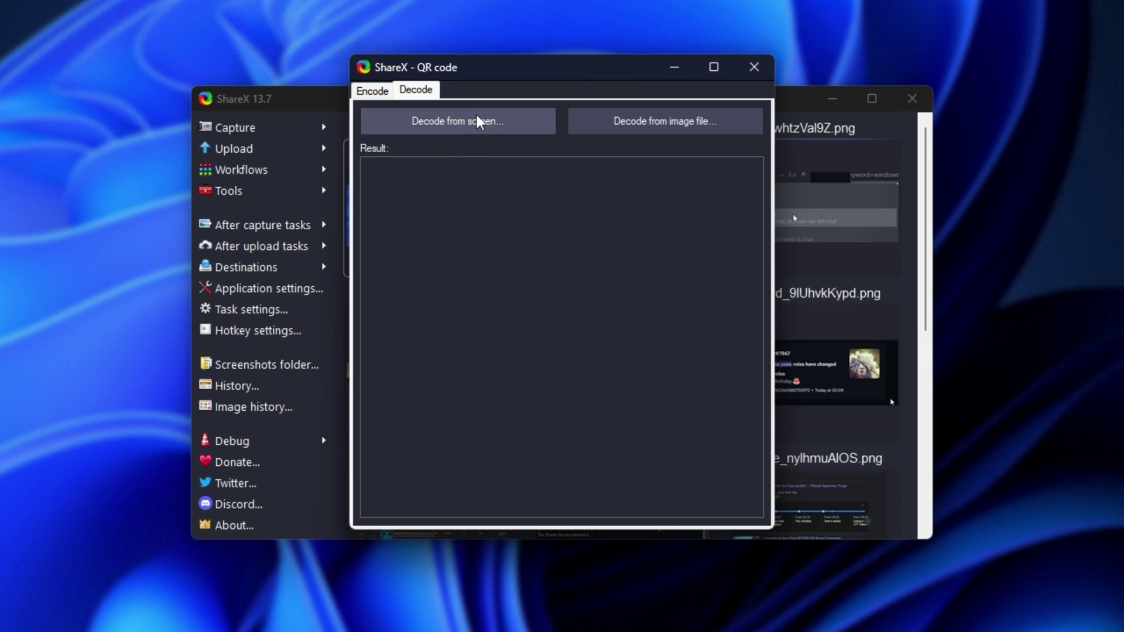
{"action": "left_click", "coordinate": [754, 66]}
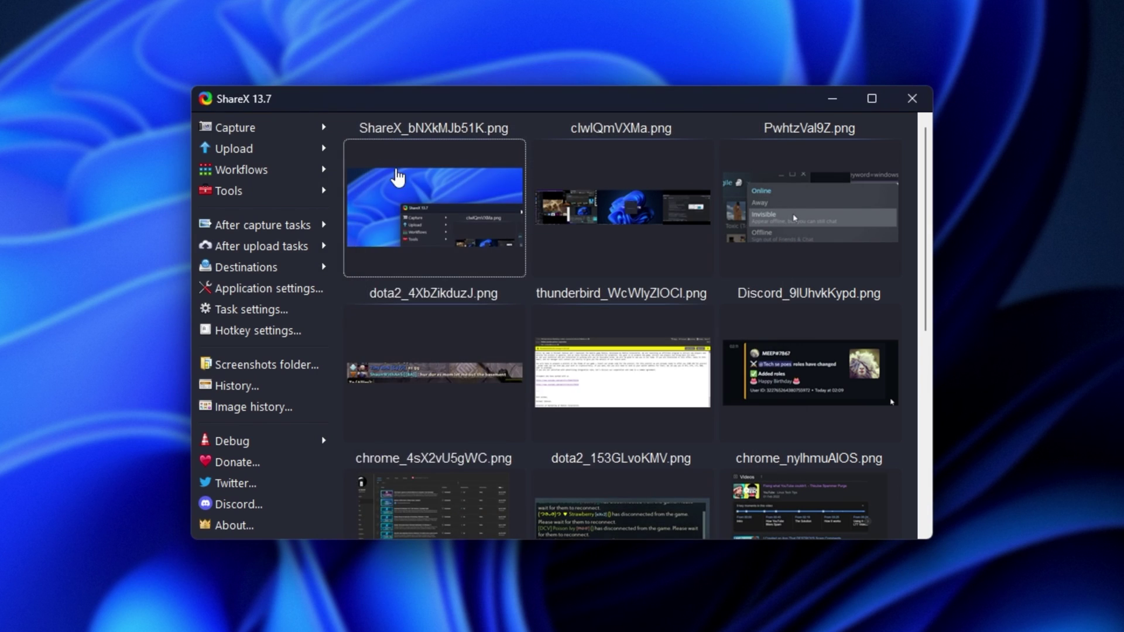
{"action": "left_click", "coordinate": [246, 191]}
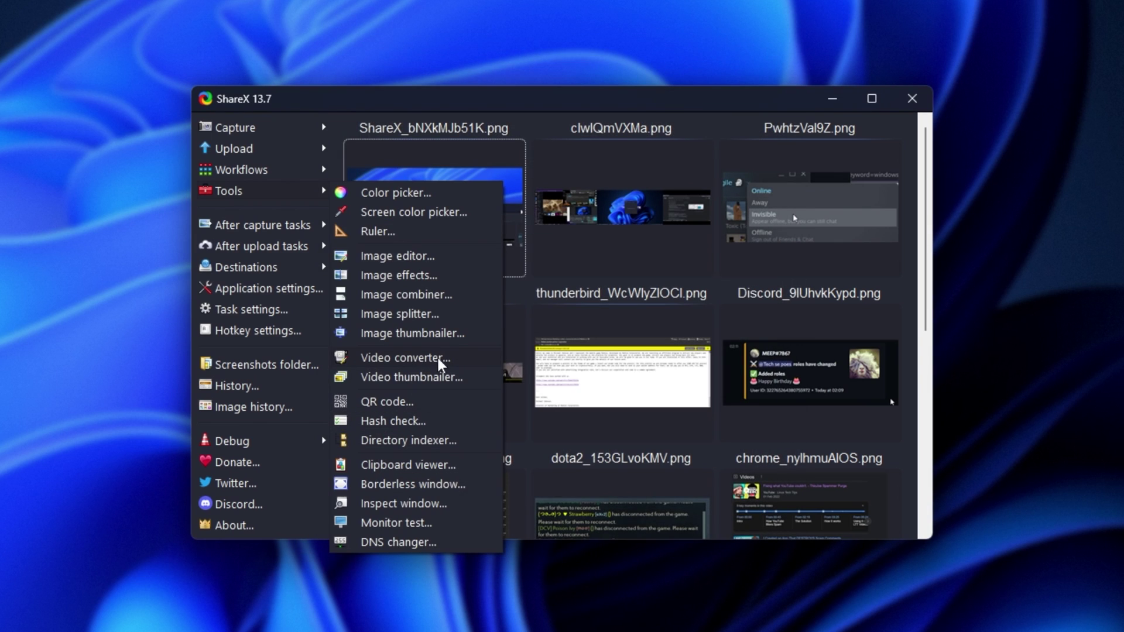
{"action": "left_click", "coordinate": [535, 108]}
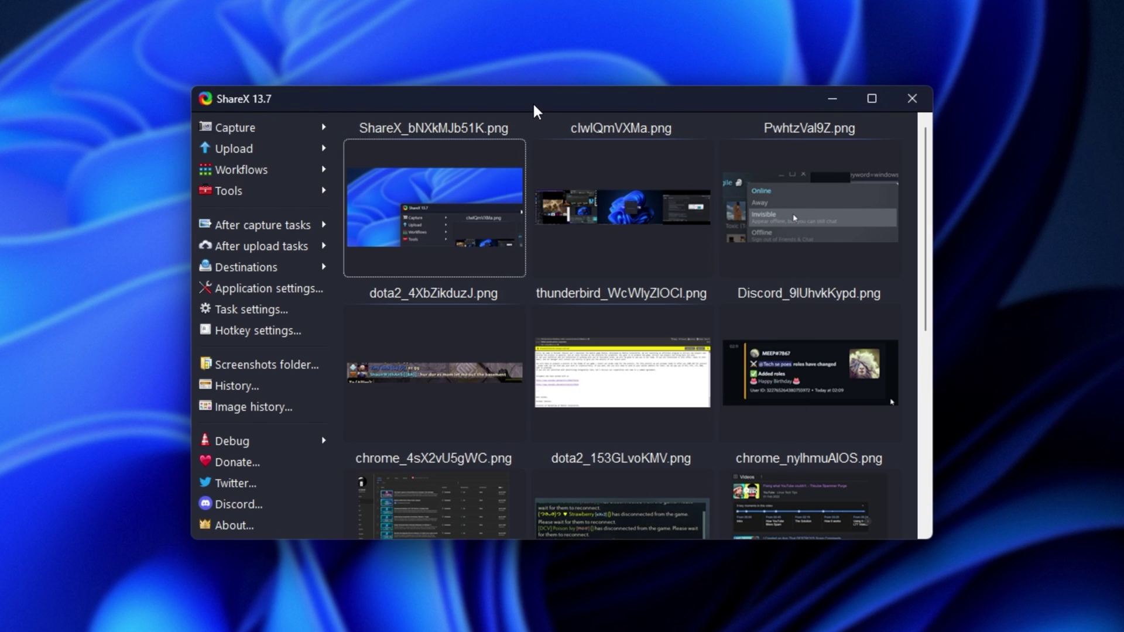
{"action": "right_click", "coordinate": [431, 185]}
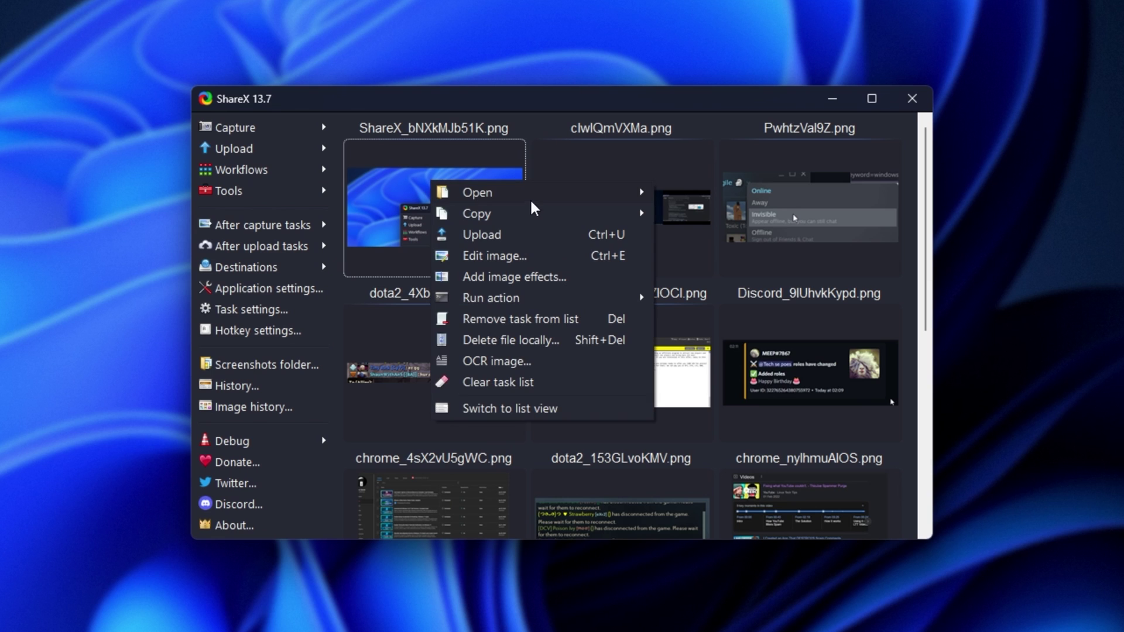
{"action": "left_click", "coordinate": [523, 264]}
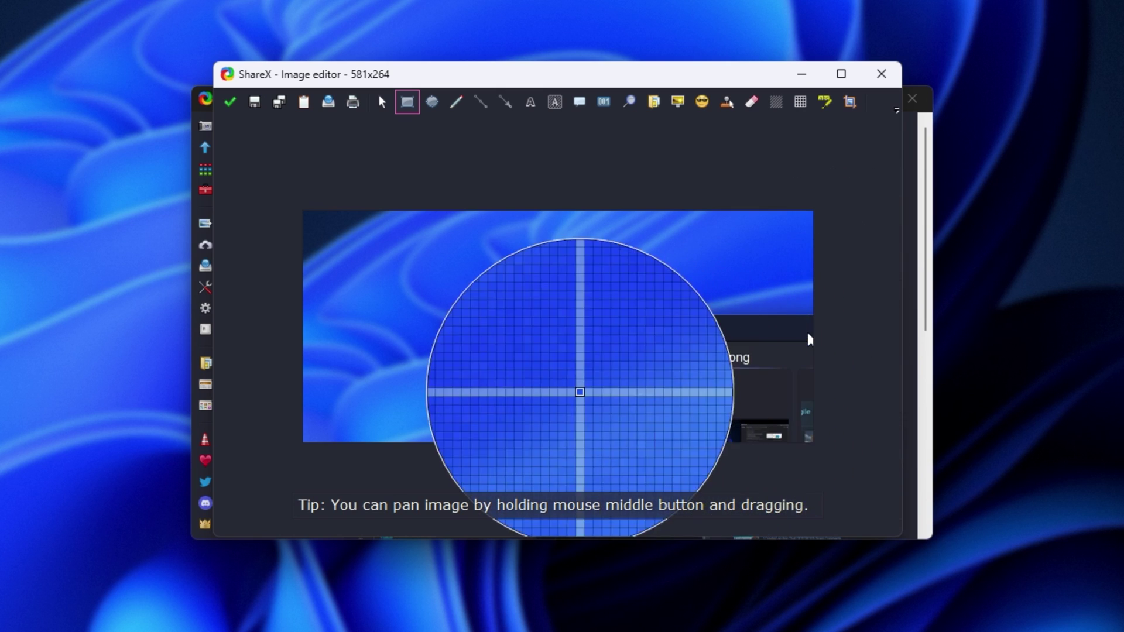
{"action": "left_click_drag", "start_coordinate": [419, 231], "coordinate": [585, 306]}
{"action": "left_click", "coordinate": [464, 104]}
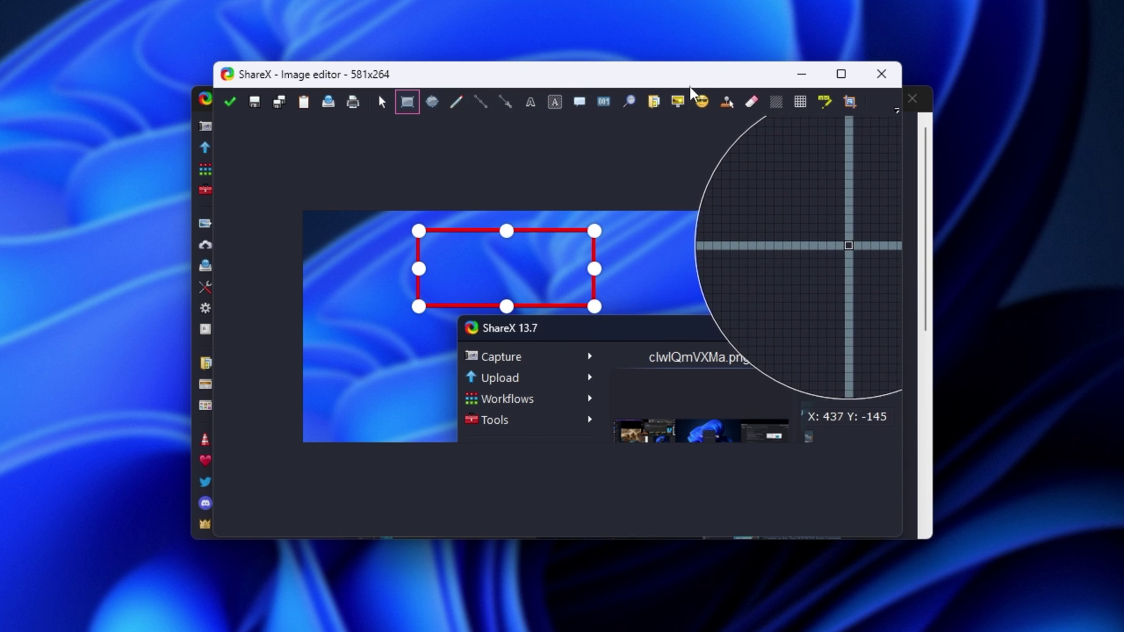
{"action": "left_click", "coordinate": [890, 84]}
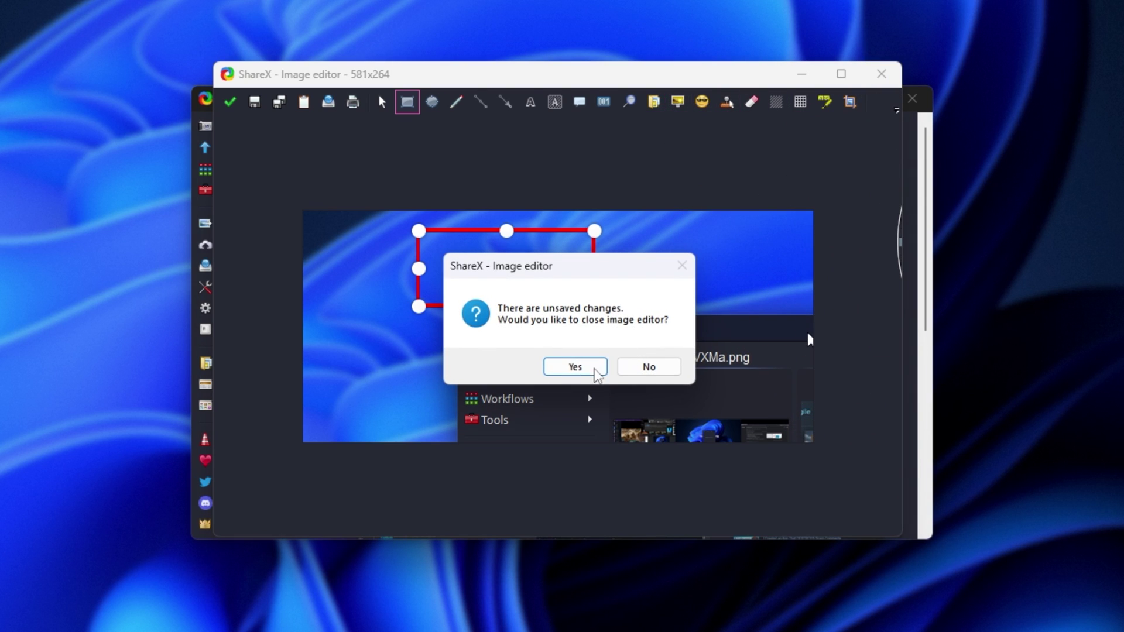
{"action": "left_click", "coordinate": [628, 369]}
{"action": "left_click", "coordinate": [881, 73]}
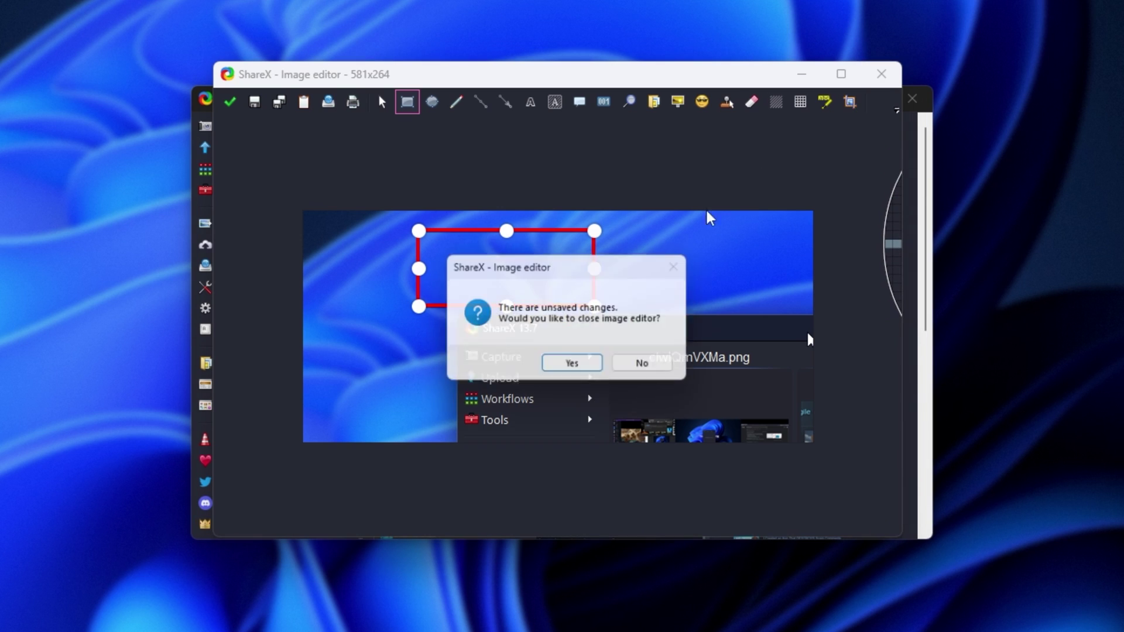
{"action": "left_click", "coordinate": [582, 368]}
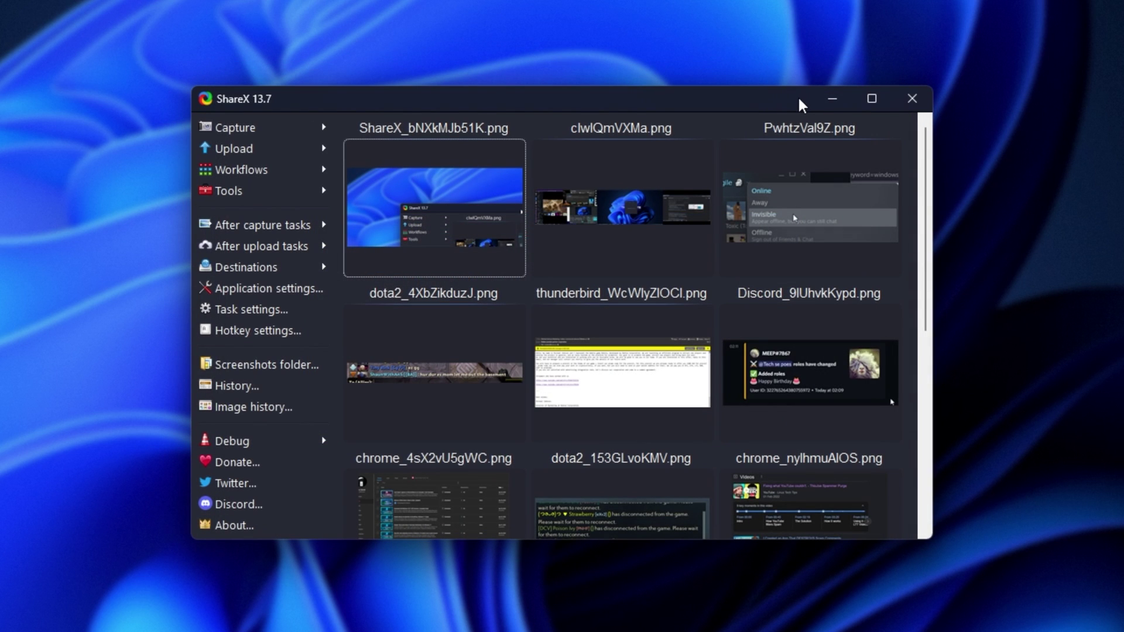